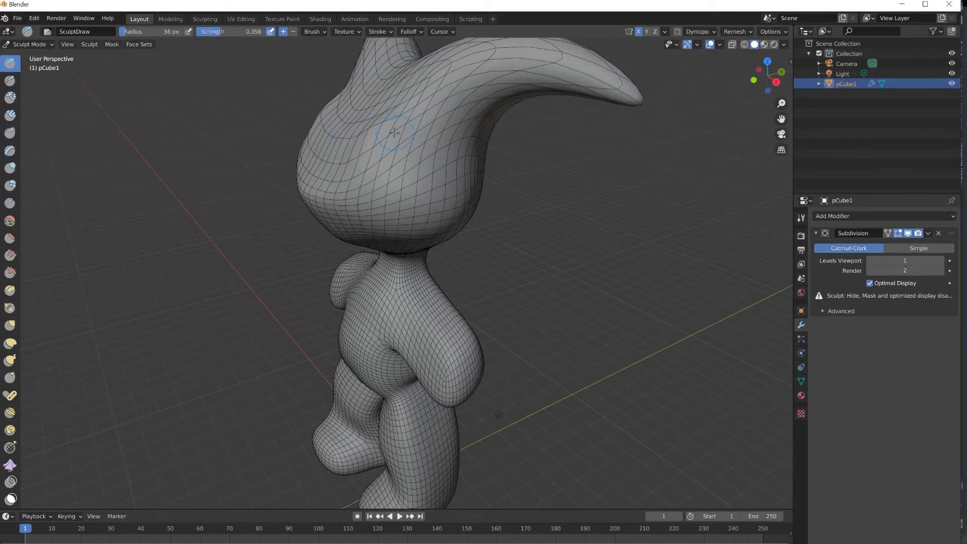
pyautogui.moveTo(353, 131)
pyautogui.mouseDown(button='middle')
pyautogui.moveTo(433, 137)
pyautogui.moveTo(383, 129)
pyautogui.mouseUp(button='middle')
pyautogui.click(10, 221)
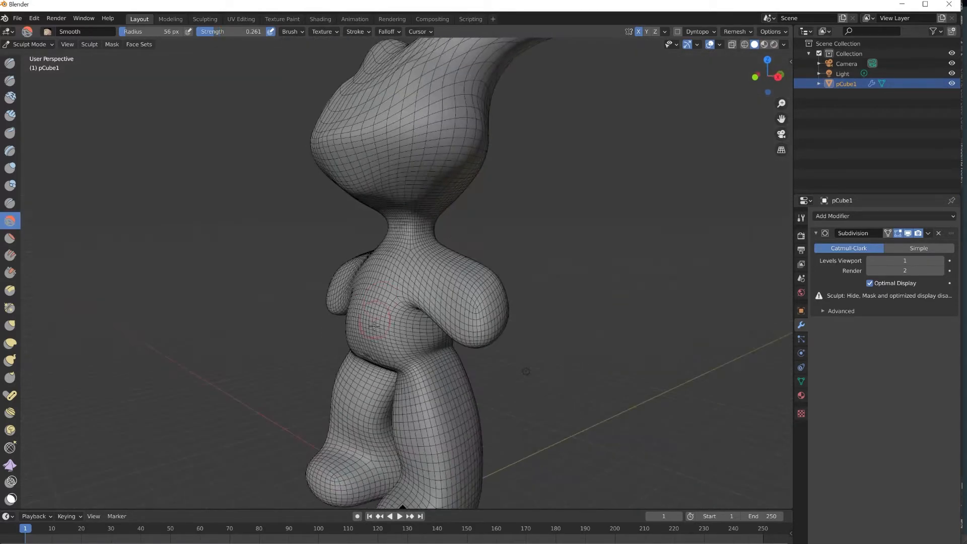
pyautogui.click(10, 150)
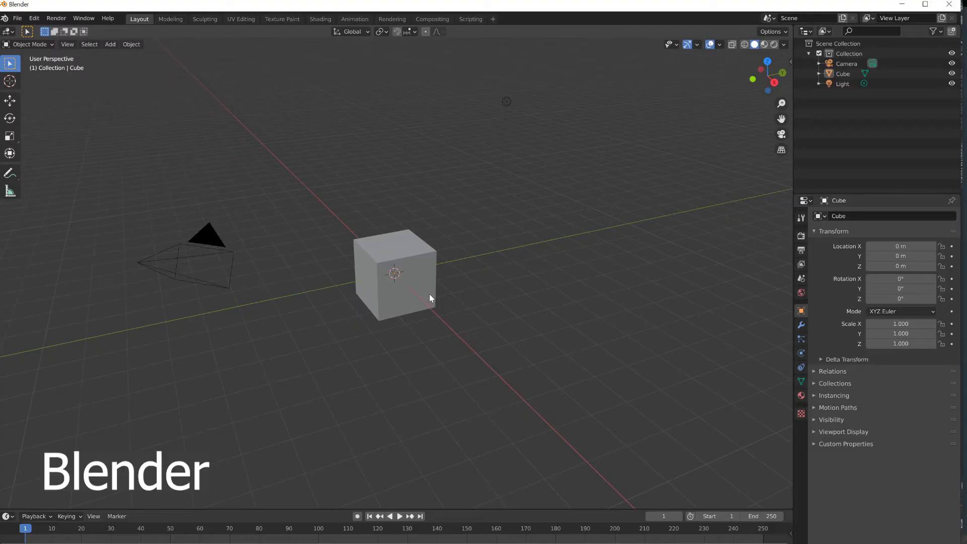
# Delete the default cube and import the critter.fbx model into the scene
pyautogui.click(429, 296)
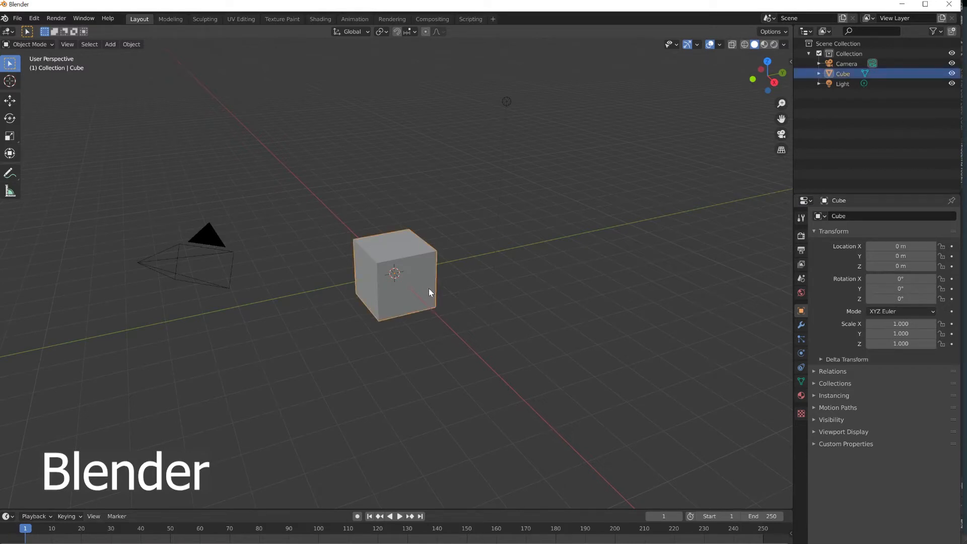
pyautogui.press('Delete')
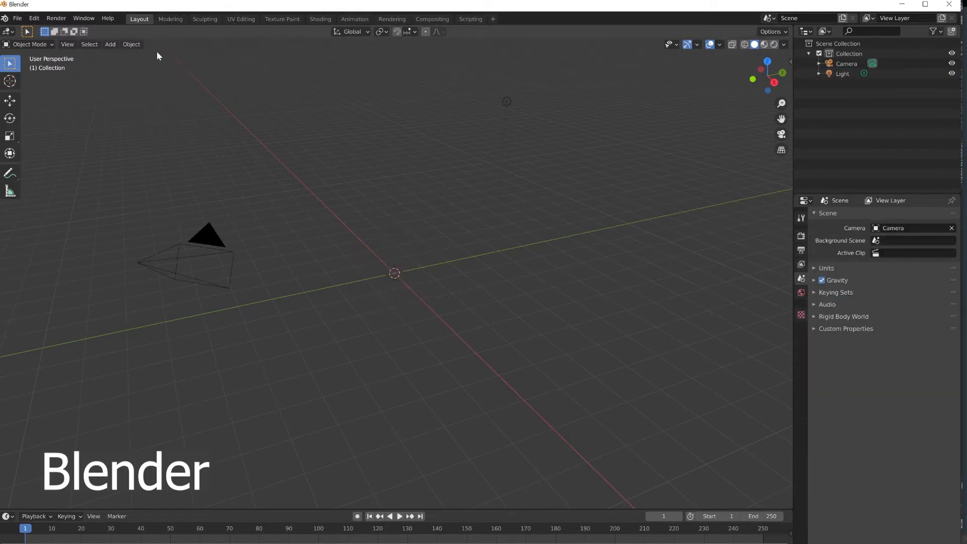
pyautogui.click(18, 18)
pyautogui.moveTo(37, 150)
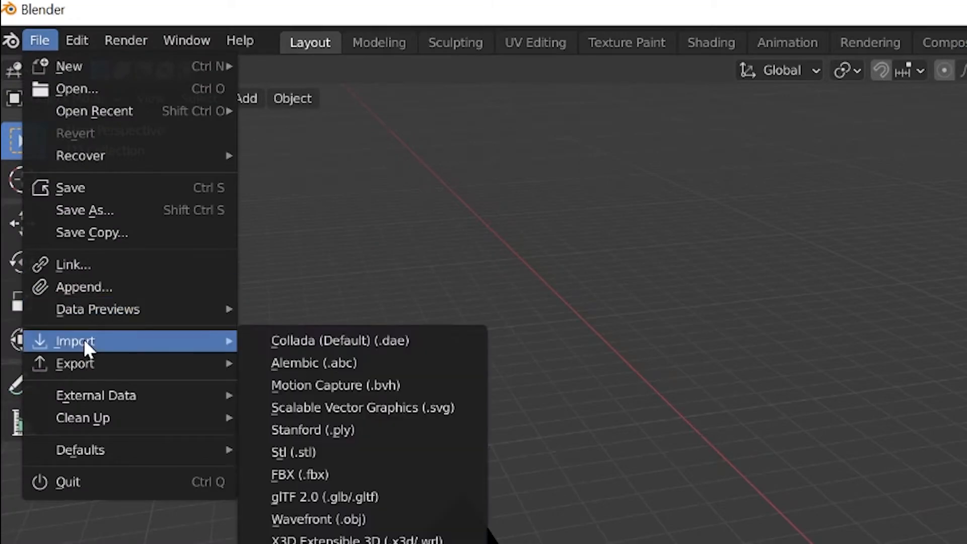
pyautogui.click(325, 473)
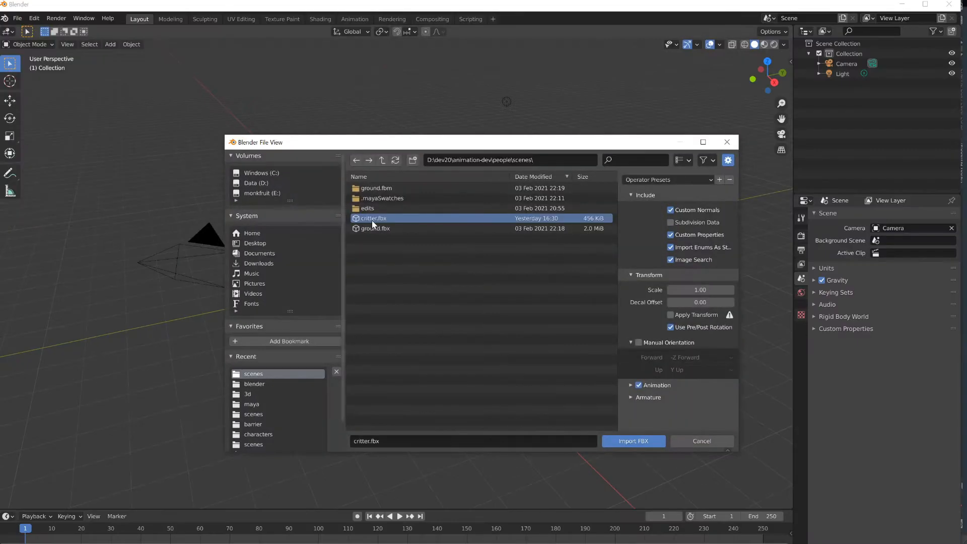
pyautogui.doubleClick(372, 220)
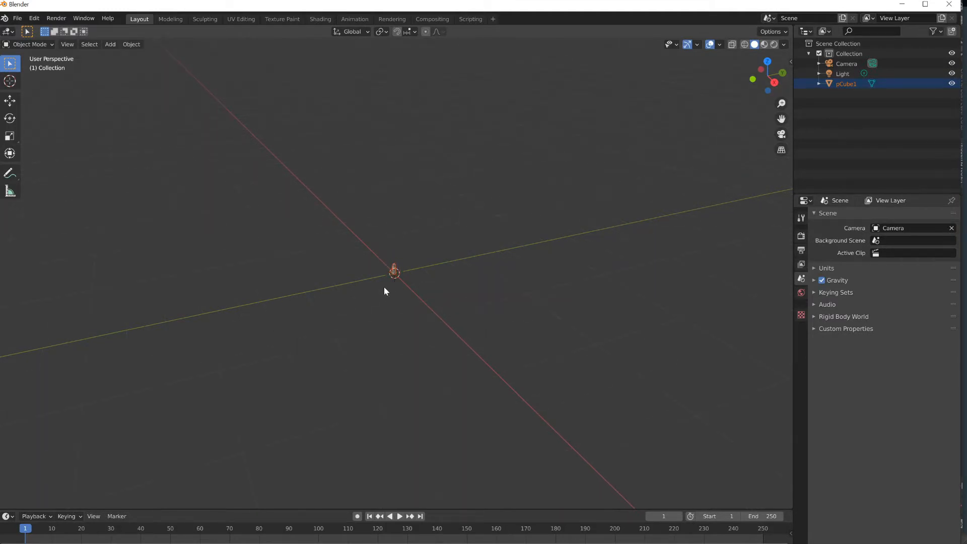
# Scale the imported critter up uniformly to about 1.183 and raise it along Z to about 6.36 m
pyautogui.press('s')
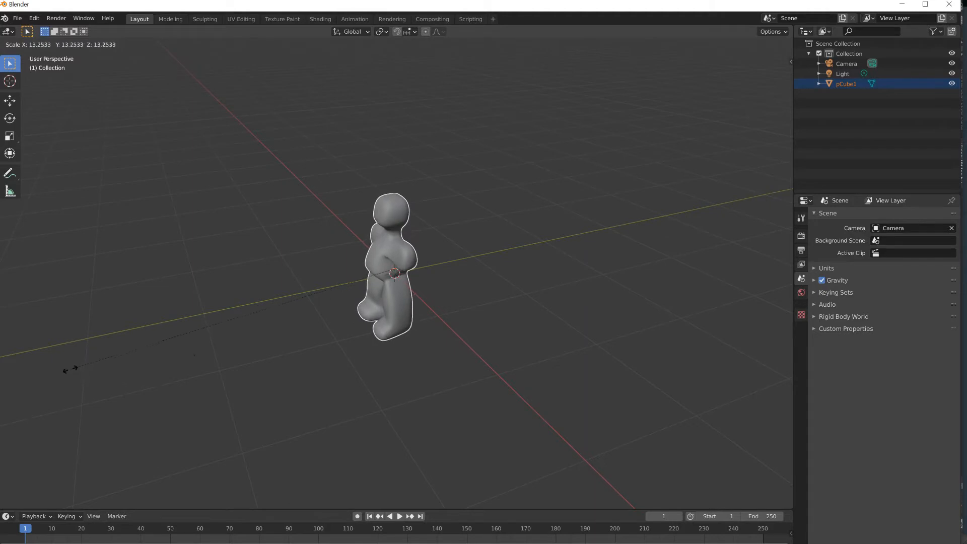
pyautogui.click(85, 368)
pyautogui.press('s')
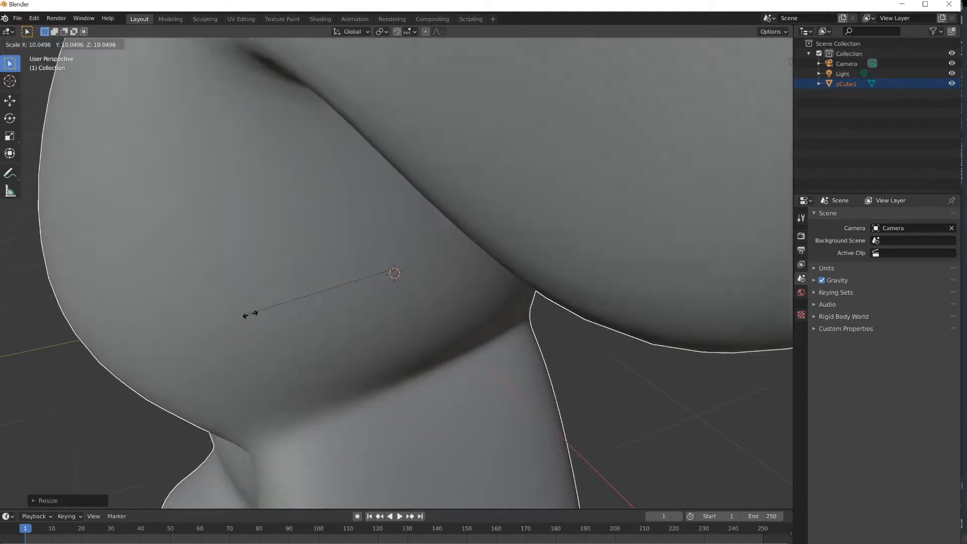
pyautogui.click(262, 313)
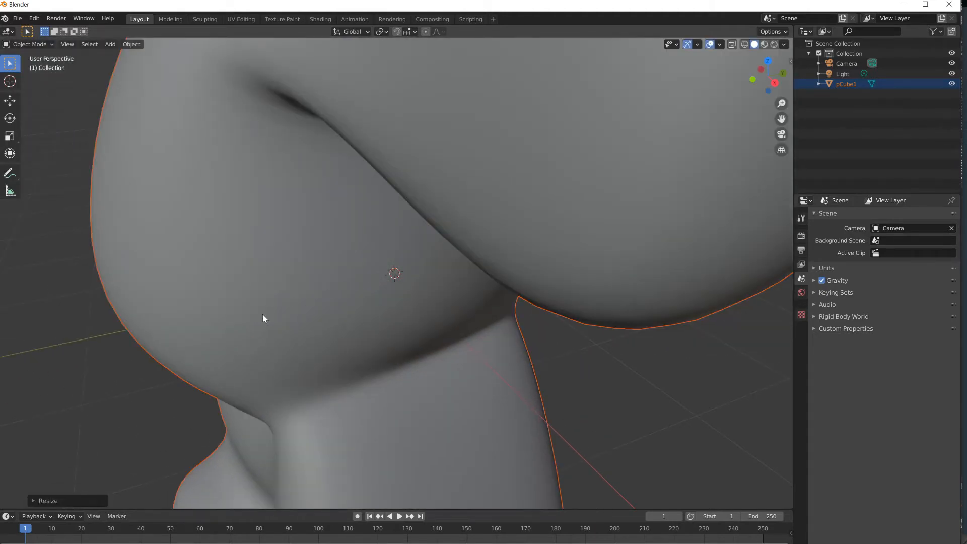
pyautogui.scroll(-8, 267, 316)
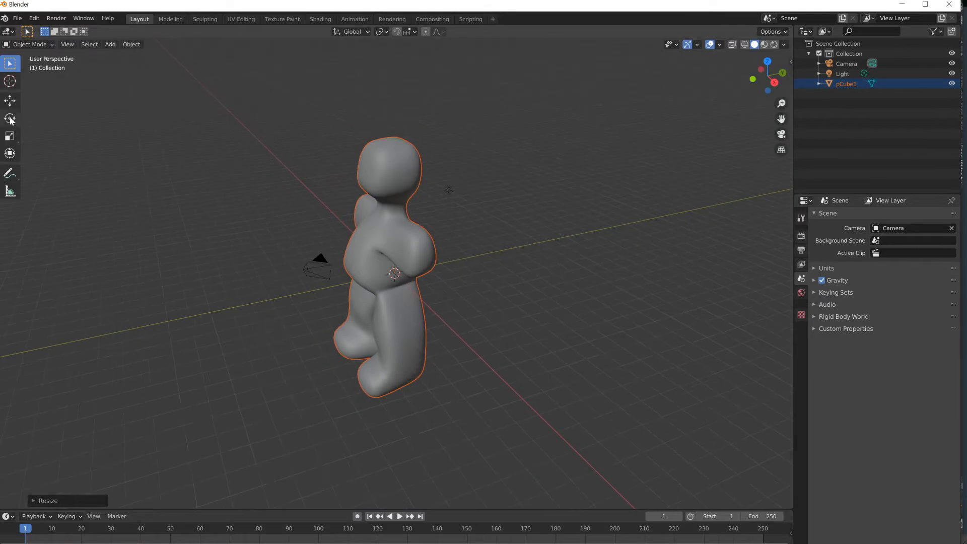
pyautogui.click(10, 100)
pyautogui.moveTo(391, 234); pyautogui.dragTo(388, 179)
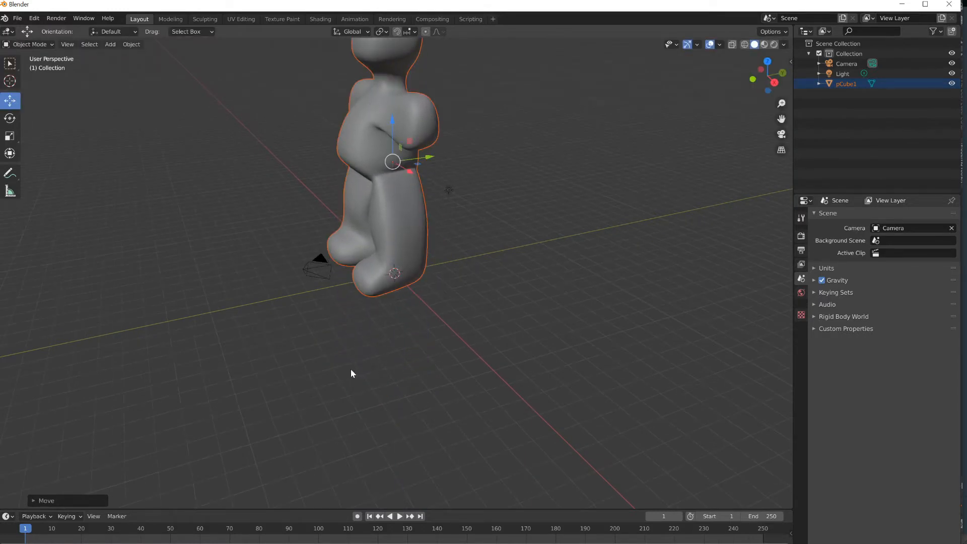
# Select the vertex at the centre of the critter's chest in Edit Mode and snap the 3D cursor to it
pyautogui.moveTo(351, 370); pyautogui.dragTo(433, 336, button='middle')
pyautogui.keyDown('shift'); pyautogui.moveTo(475, 162); pyautogui.dragTo(479, 284, button='middle'); pyautogui.keyUp('shift')
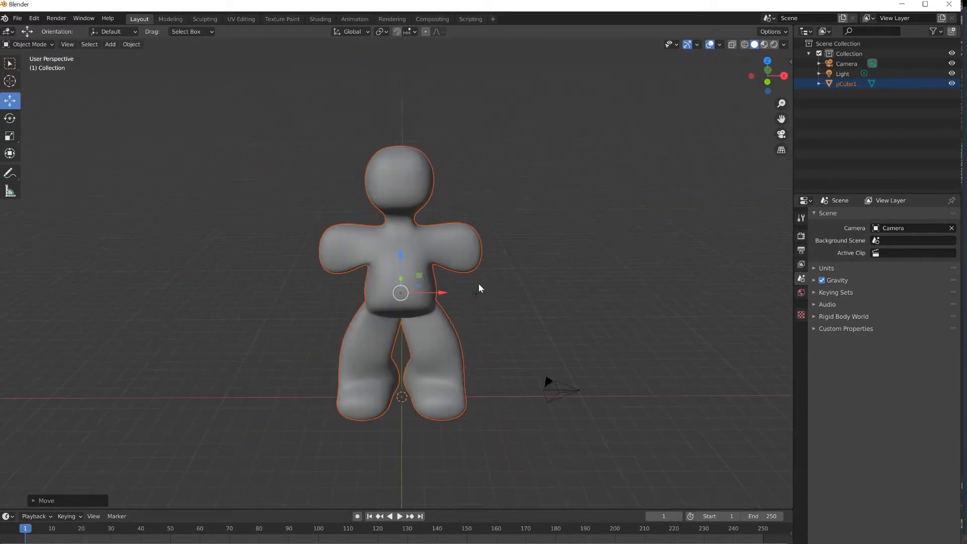
pyautogui.scroll(5, 431, 280)
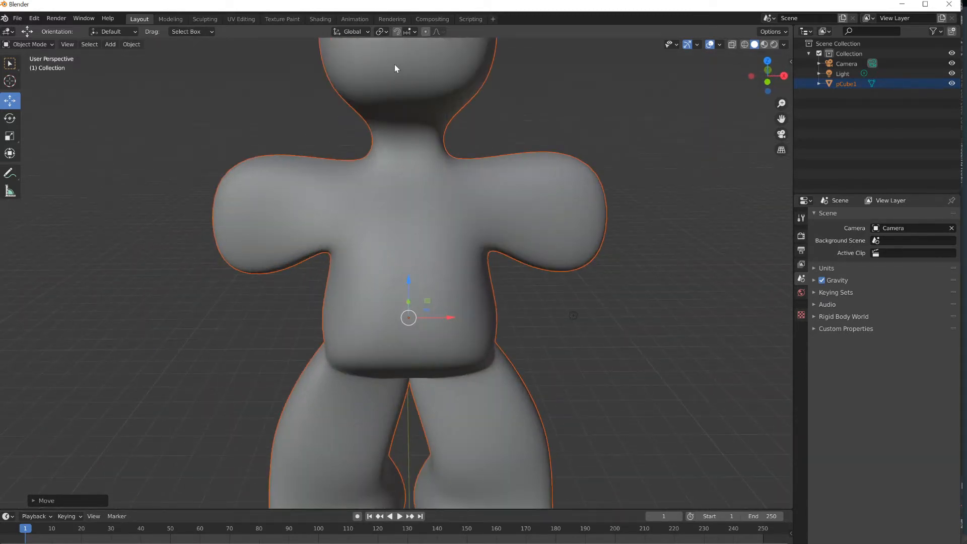
pyautogui.click(364, 238)
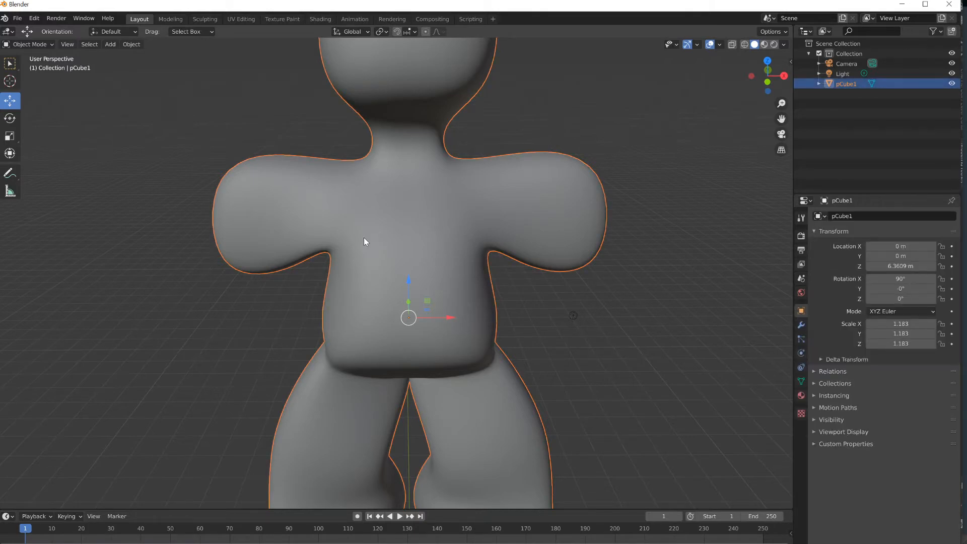
pyautogui.click(30, 45)
pyautogui.click(26, 70)
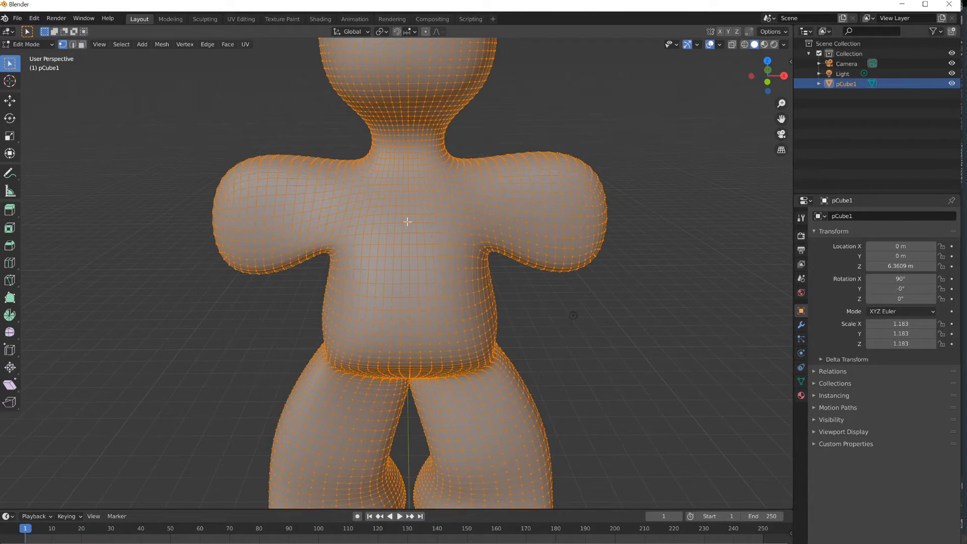
pyautogui.click(408, 232)
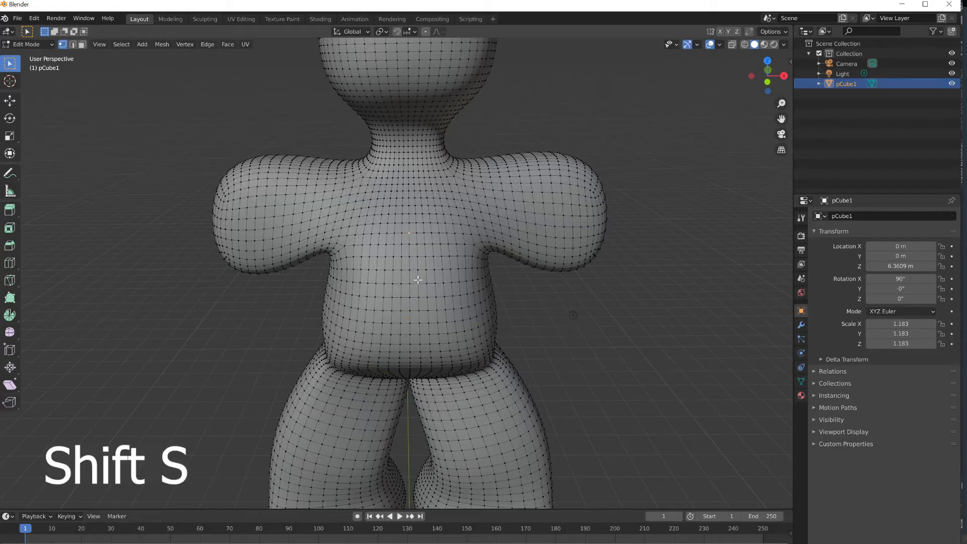
pyautogui.hotkey('shift', 's')
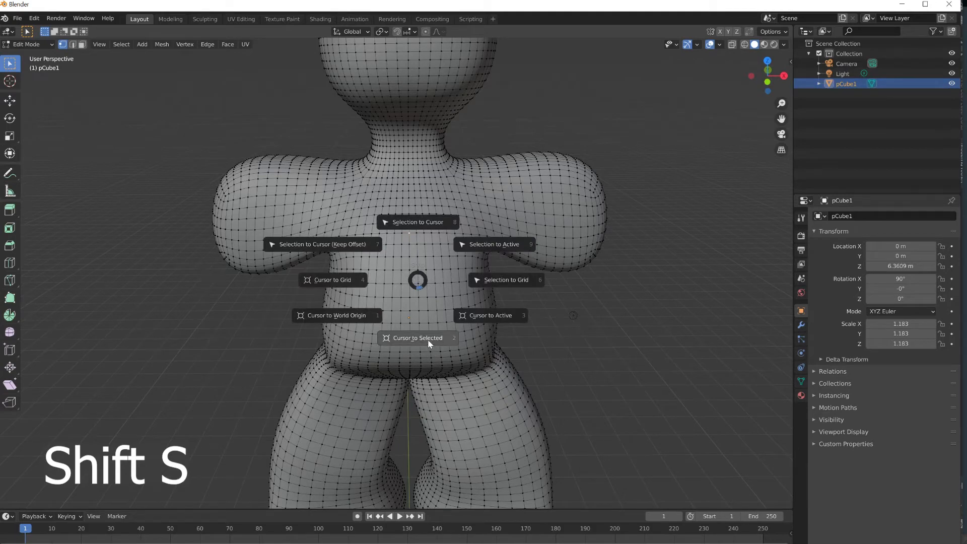
pyautogui.click(428, 339)
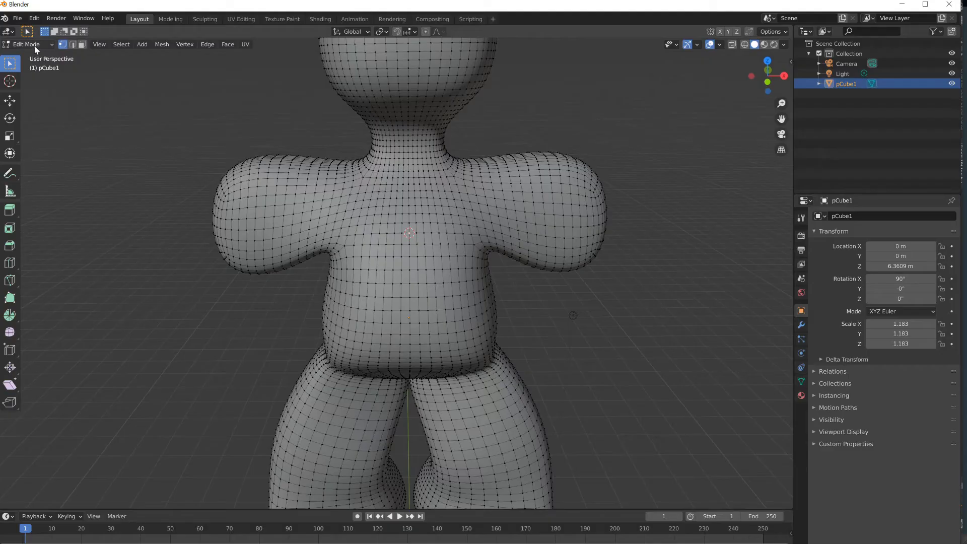
# Return to Object Mode and set the critter's origin to the 3D cursor
pyautogui.click(80, 138)
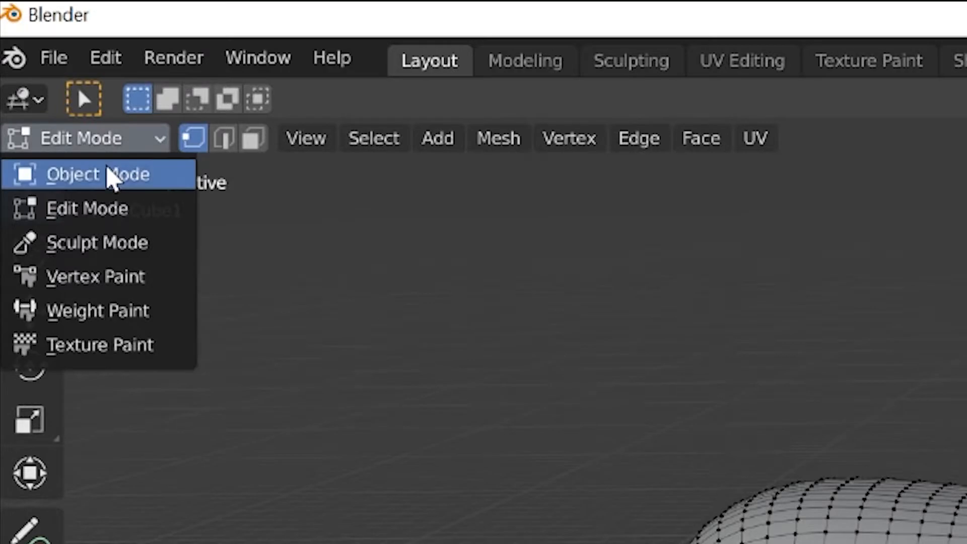
pyautogui.click(114, 179)
pyautogui.click(420, 145)
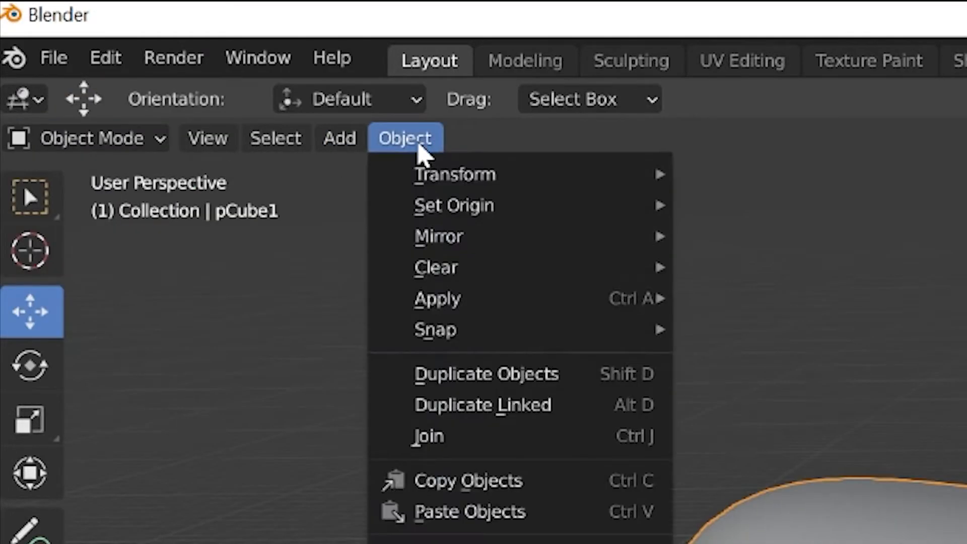
pyautogui.moveTo(427, 207)
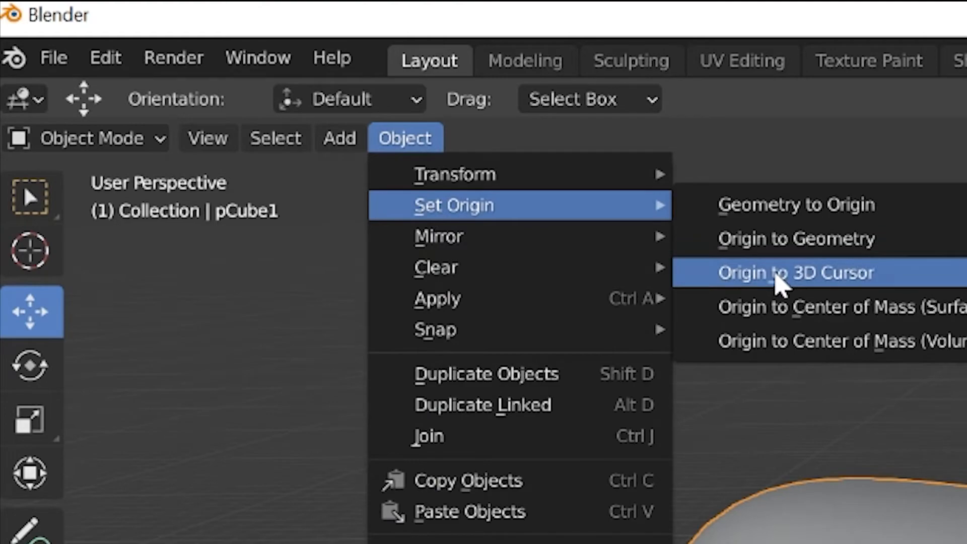
pyautogui.click(778, 275)
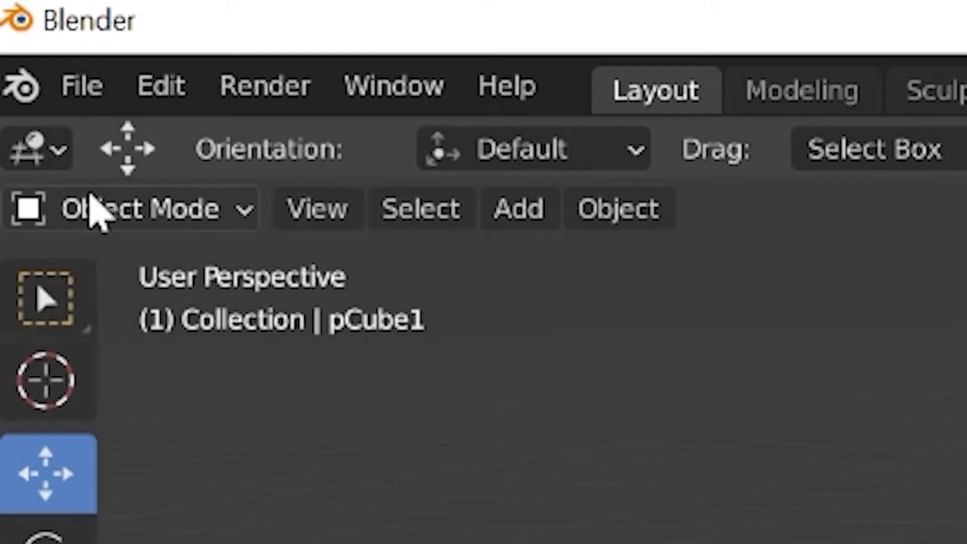
# Put the critter in Sculpt Mode and enable Wireframe in its viewport display settings
pyautogui.click(22, 45)
pyautogui.click(26, 79)
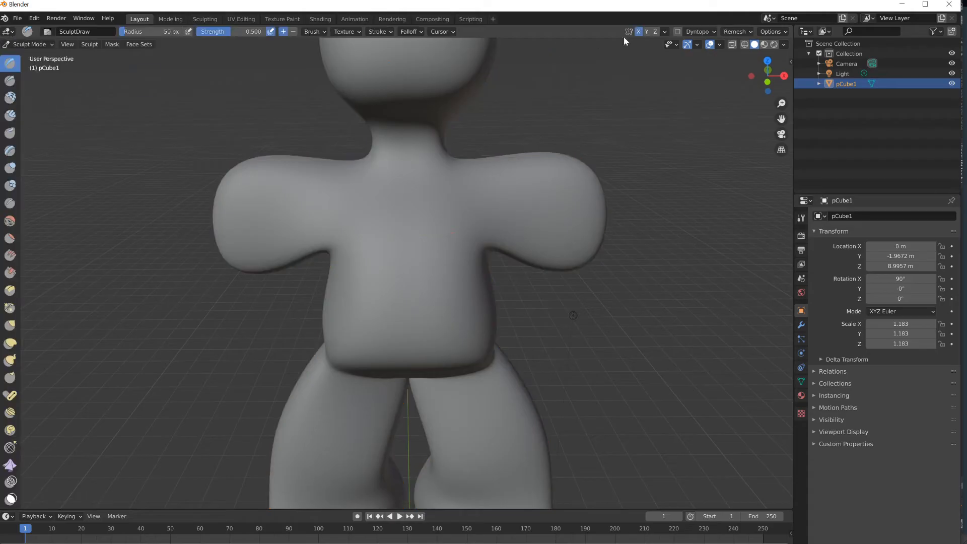
pyautogui.scroll(-2, 501, 206)
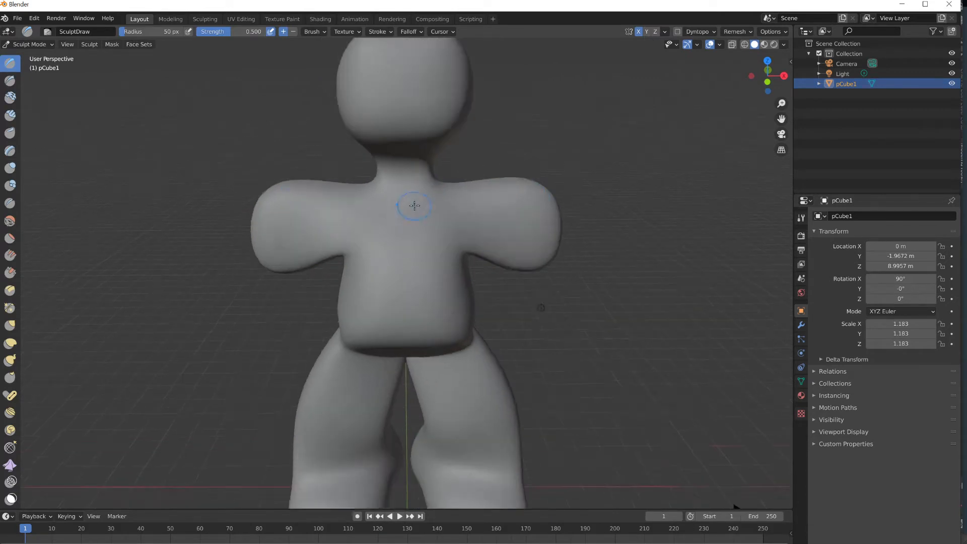
pyautogui.scroll(2, 411, 210)
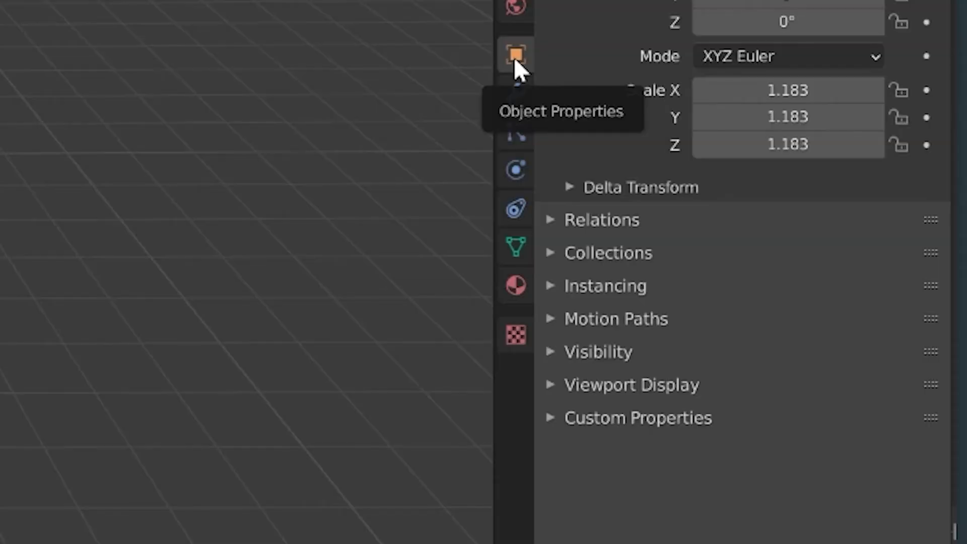
pyautogui.click(550, 387)
pyautogui.scroll(-1, 692, 486)
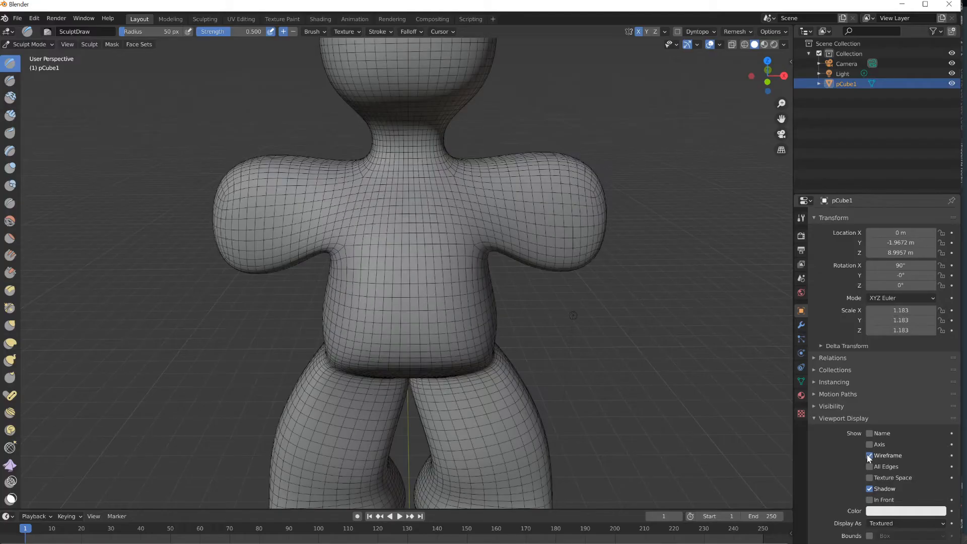
pyautogui.scroll(-5, 447, 246)
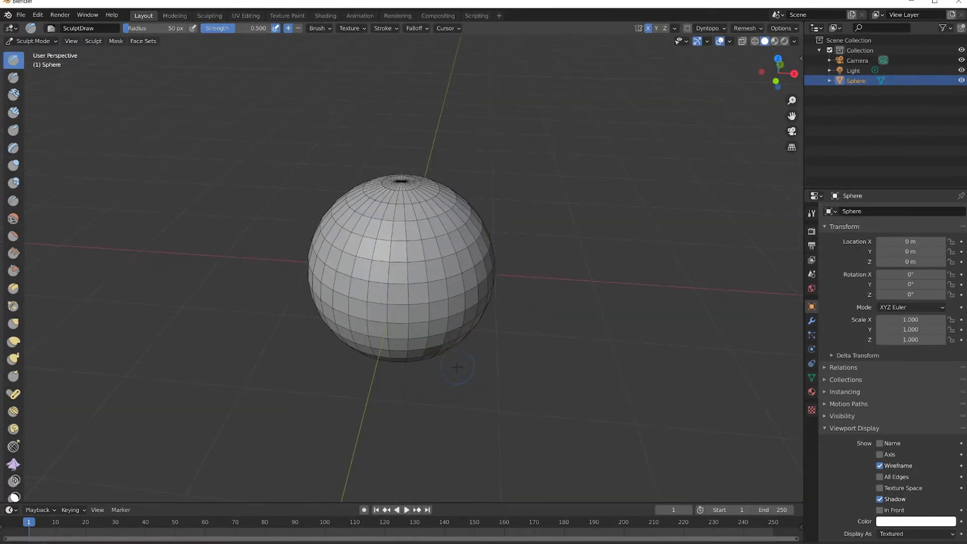
# Choose the Inflate brush and set its radius to 187 px and its strength to 0.725
pyautogui.hotkey('shift', 'space')
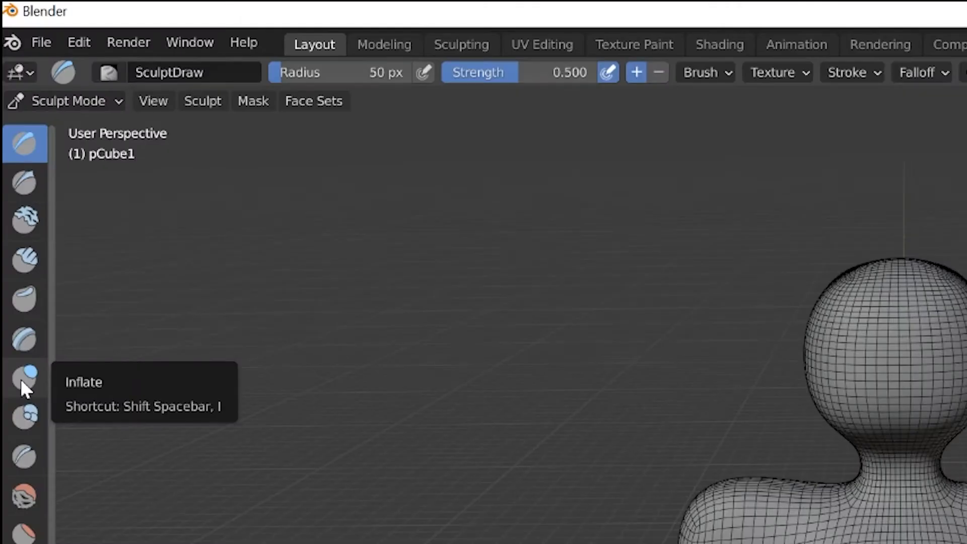
pyautogui.click(23, 379)
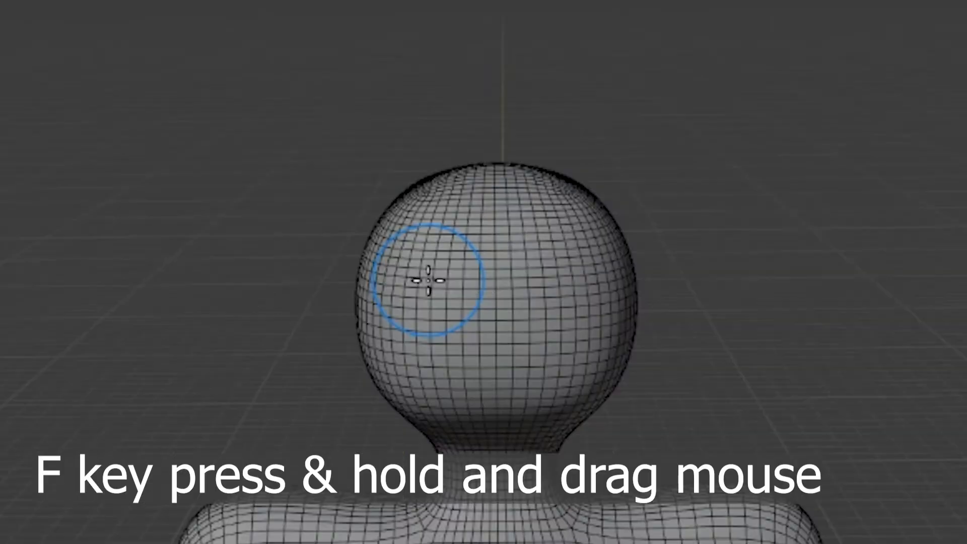
pyautogui.press('f')
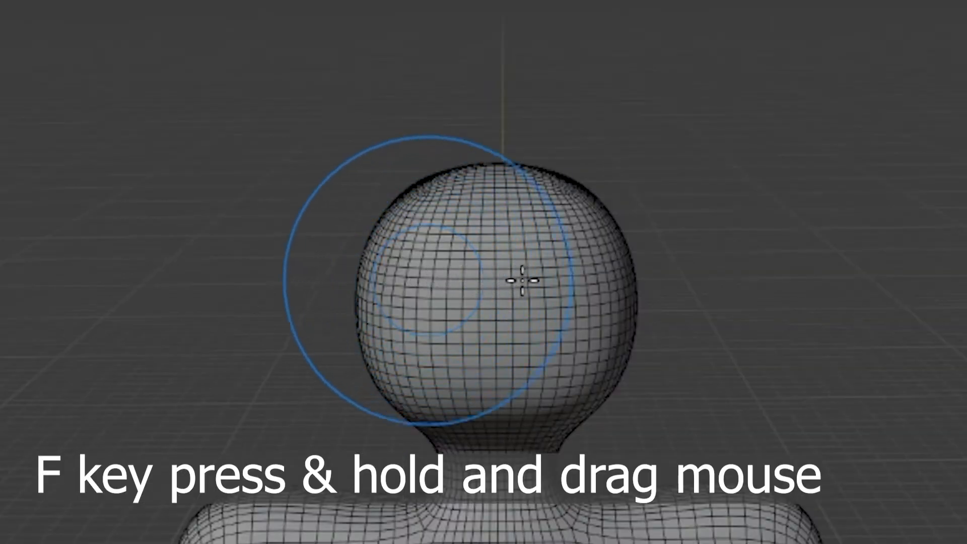
pyautogui.press('f')
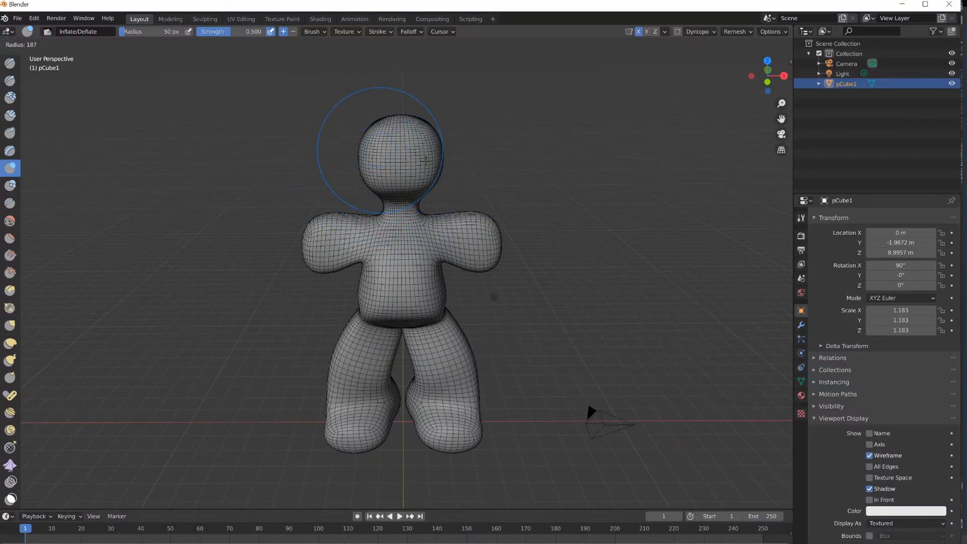
pyautogui.click(426, 160)
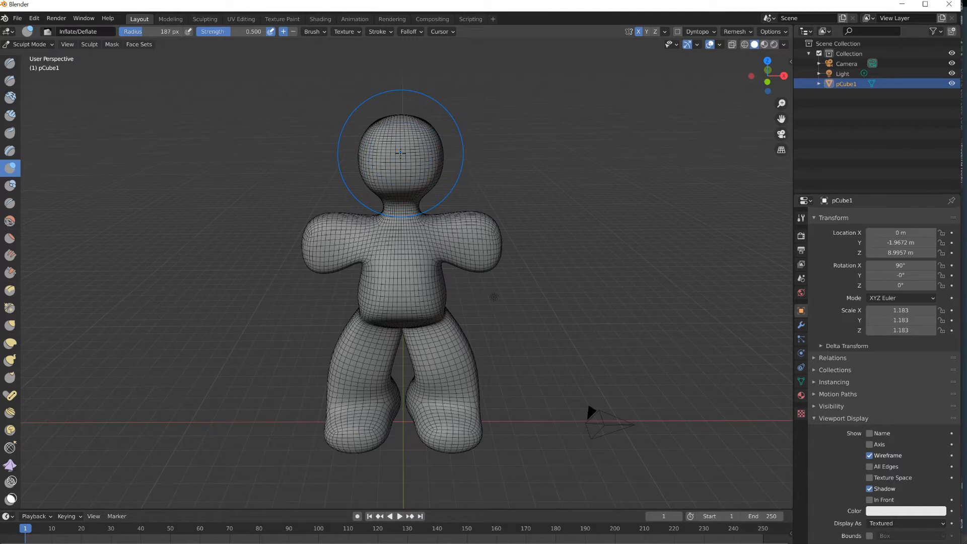
pyautogui.hotkey('shift', 'f')
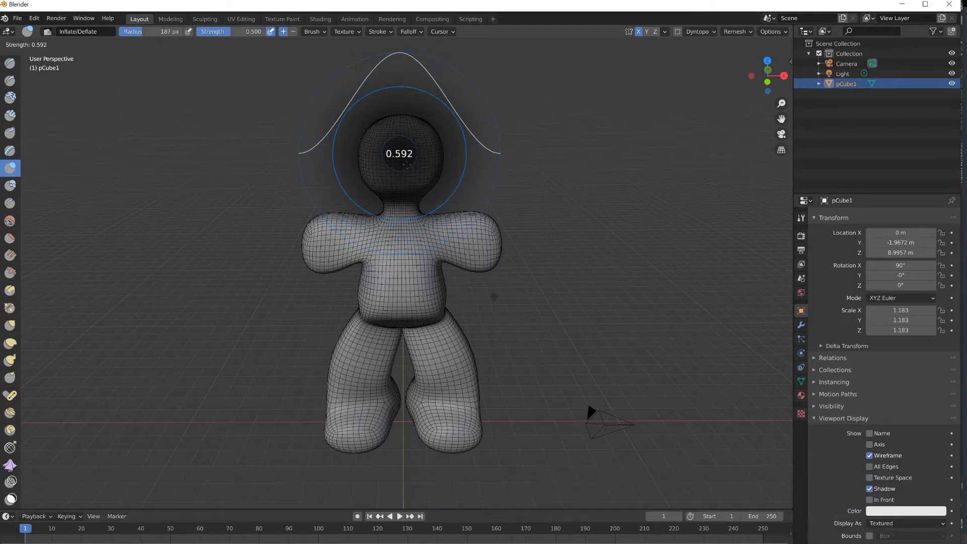
pyautogui.click(405, 164)
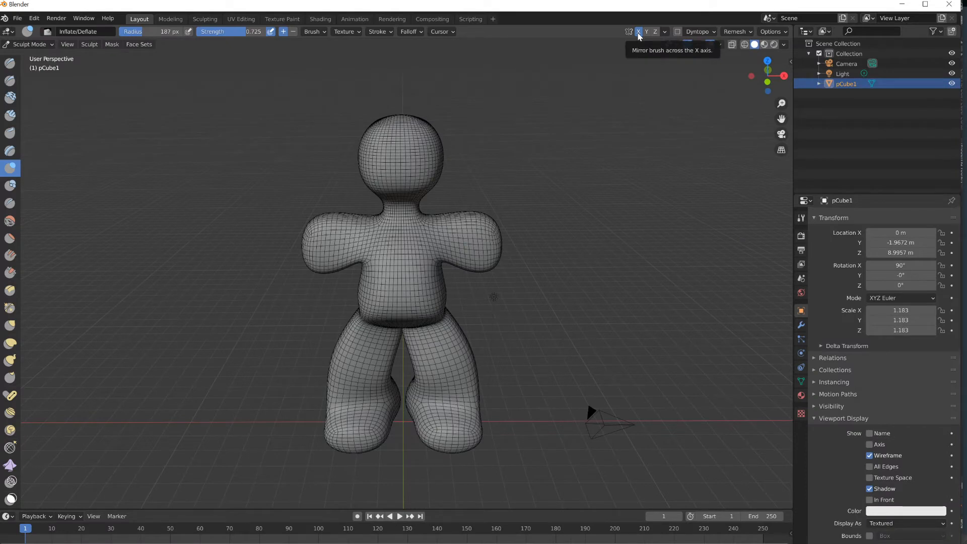
# Try inflating the critter's head from several sides with X mirroring turned off, and undo the strokes
pyautogui.click(639, 33)
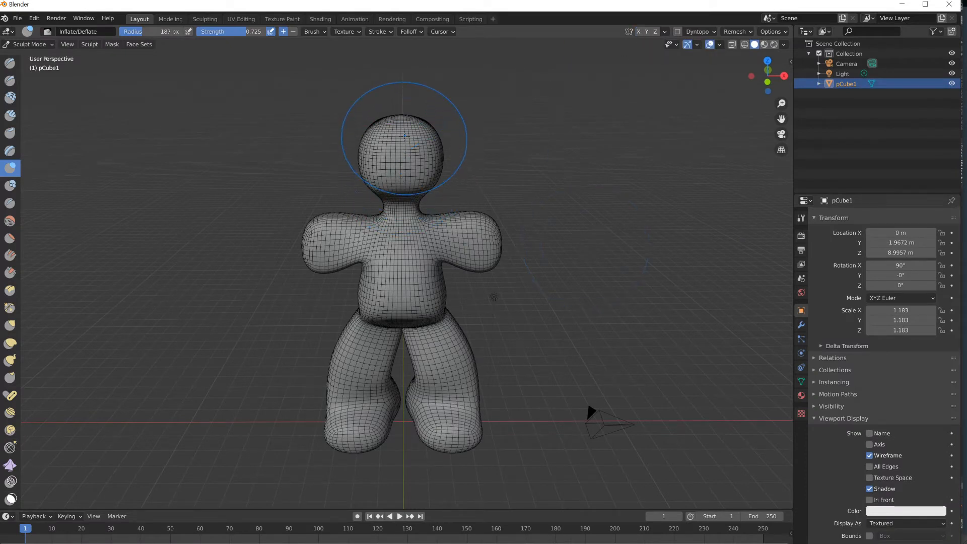
pyautogui.moveTo(404, 135)
pyautogui.mouseDown()
pyautogui.moveTo(413, 147)
pyautogui.moveTo(404, 139)
pyautogui.mouseUp()
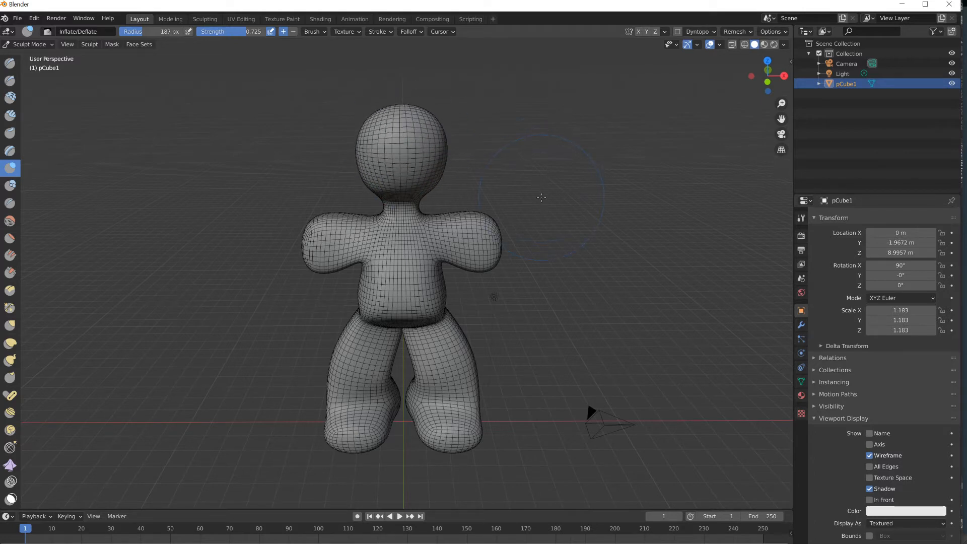
pyautogui.moveTo(541, 197); pyautogui.dragTo(444, 215, button='middle')
pyautogui.moveTo(317, 152); pyautogui.dragTo(335, 158)
pyautogui.moveTo(375, 168); pyautogui.dragTo(472, 174, button='middle')
pyautogui.moveTo(407, 145); pyautogui.dragTo(350, 122)
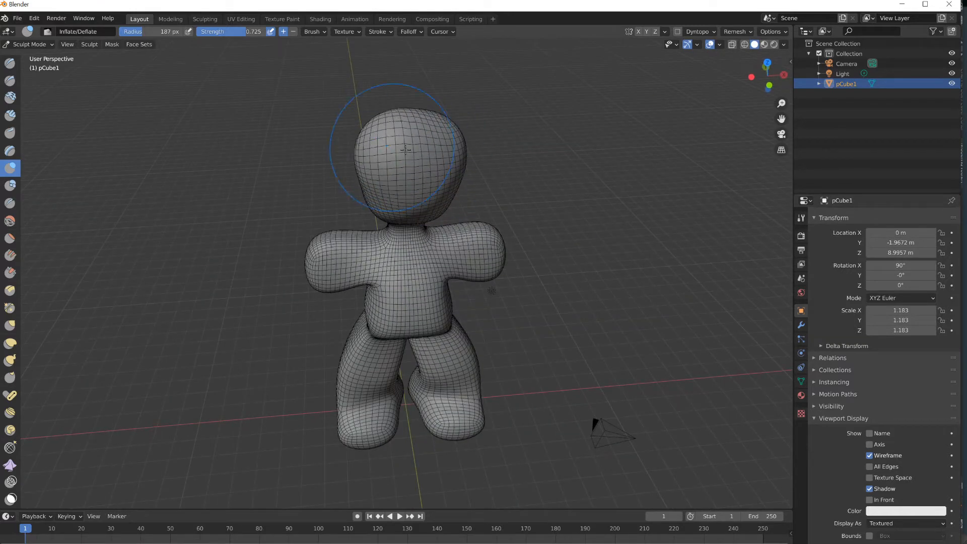
pyautogui.moveTo(405, 150); pyautogui.dragTo(327, 135, button='middle')
pyautogui.moveTo(329, 119); pyautogui.dragTo(328, 135)
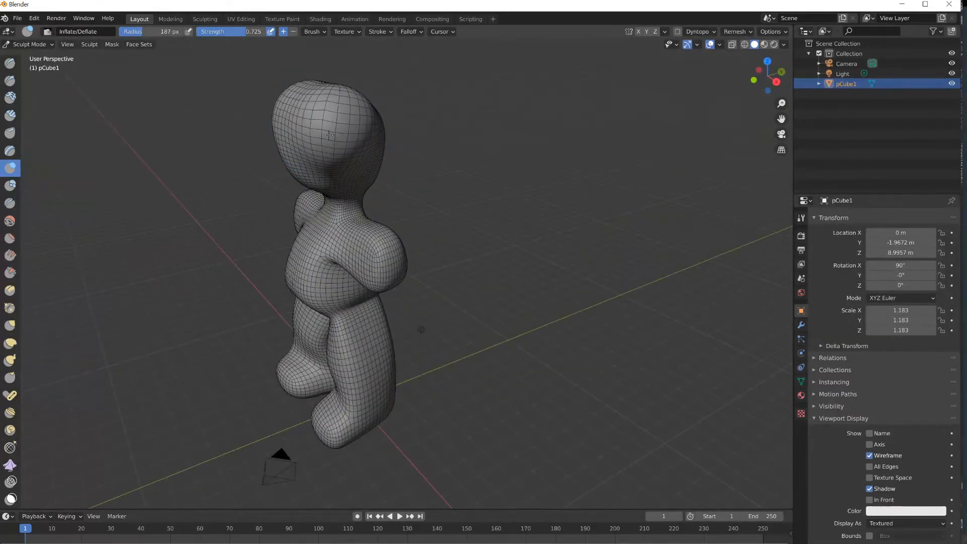
pyautogui.moveTo(329, 135); pyautogui.dragTo(456, 139, button='middle')
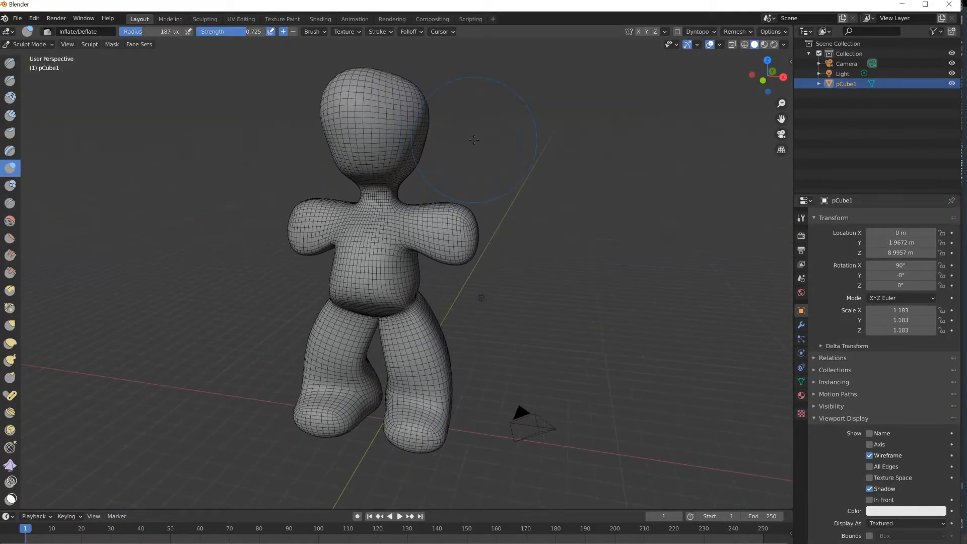
pyautogui.hotkey('ctrl', 'z')
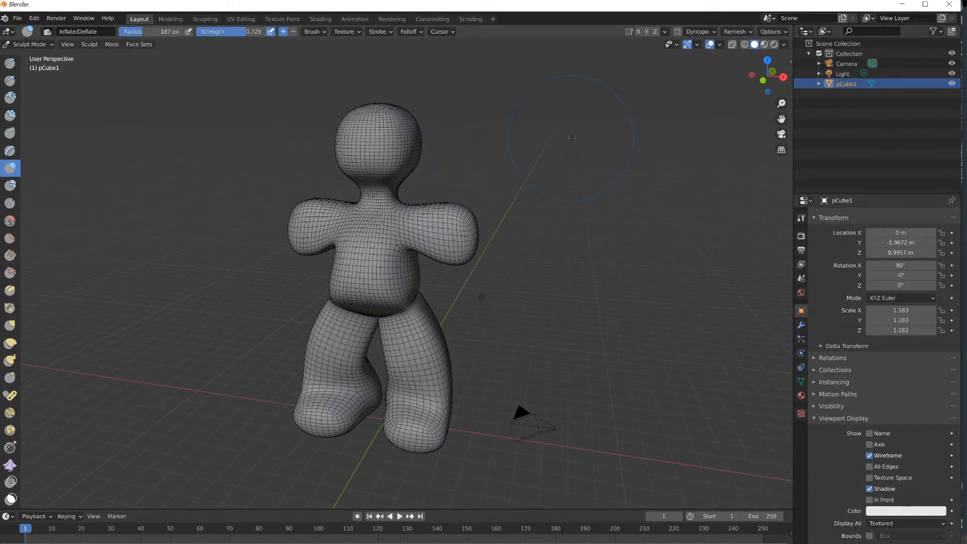
# Turn X mirroring back on and enlarge the critter's head symmetrically with Inflate strokes from several sides
pyautogui.moveTo(572, 137); pyautogui.dragTo(595, 135, button='middle')
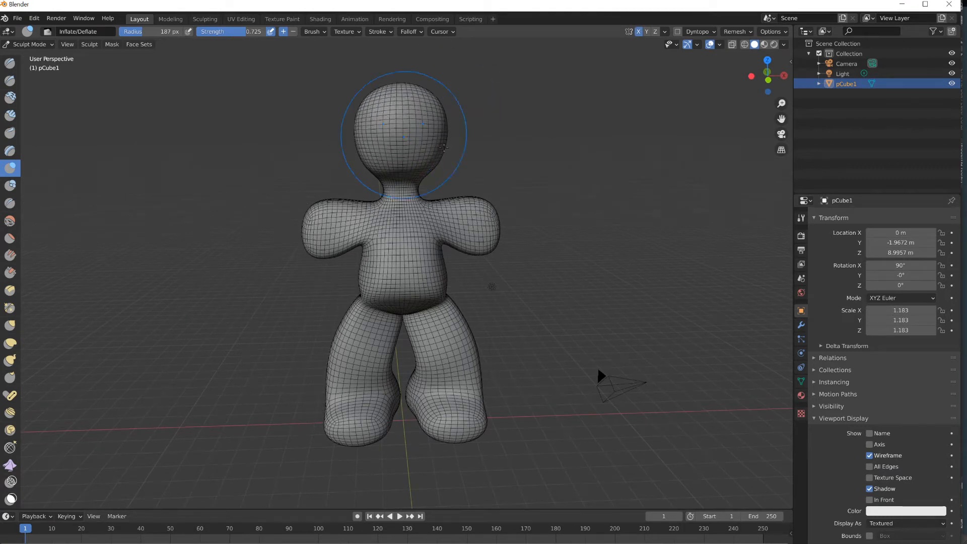
pyautogui.moveTo(438, 121); pyautogui.dragTo(343, 112, button='middle')
pyautogui.moveTo(339, 100); pyautogui.dragTo(347, 114)
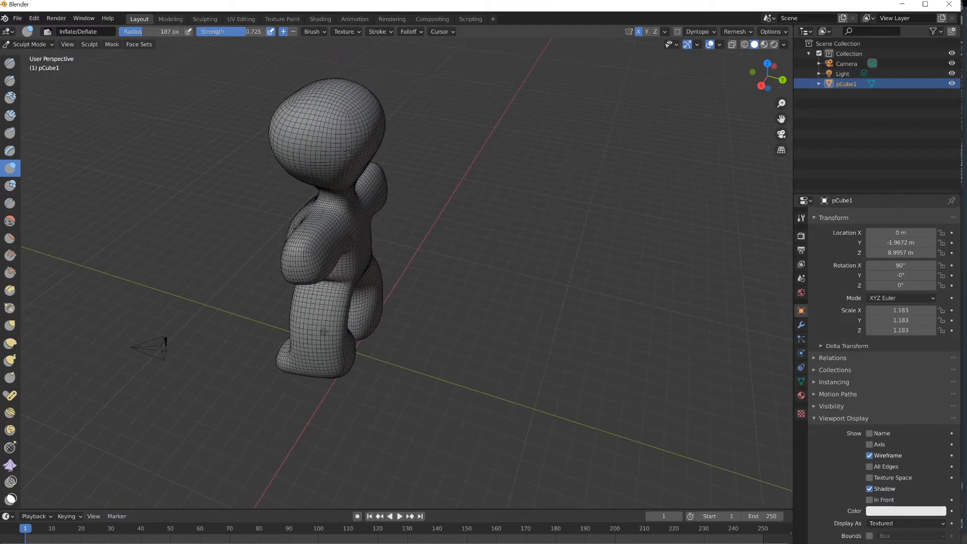
pyautogui.moveTo(331, 137); pyautogui.dragTo(353, 99, button='middle')
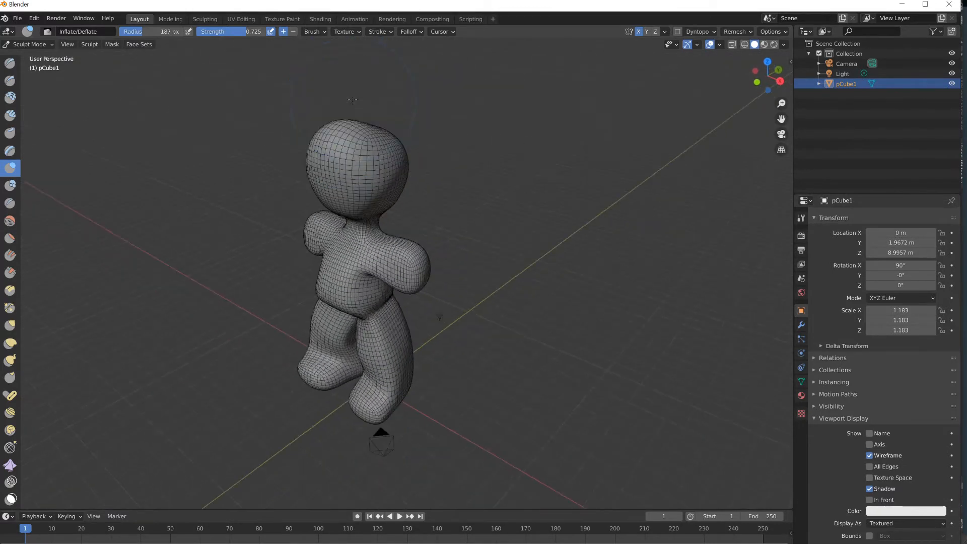
pyautogui.moveTo(396, 133)
pyautogui.mouseDown(button='middle')
pyautogui.moveTo(367, 122)
pyautogui.moveTo(372, 136)
pyautogui.mouseUp(button='middle')
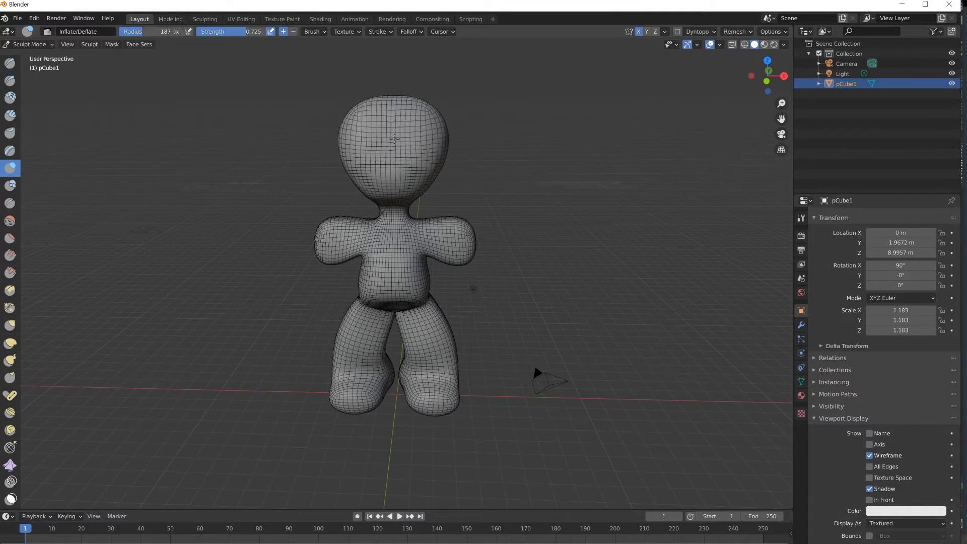
pyautogui.moveTo(393, 170); pyautogui.dragTo(461, 180, button='middle')
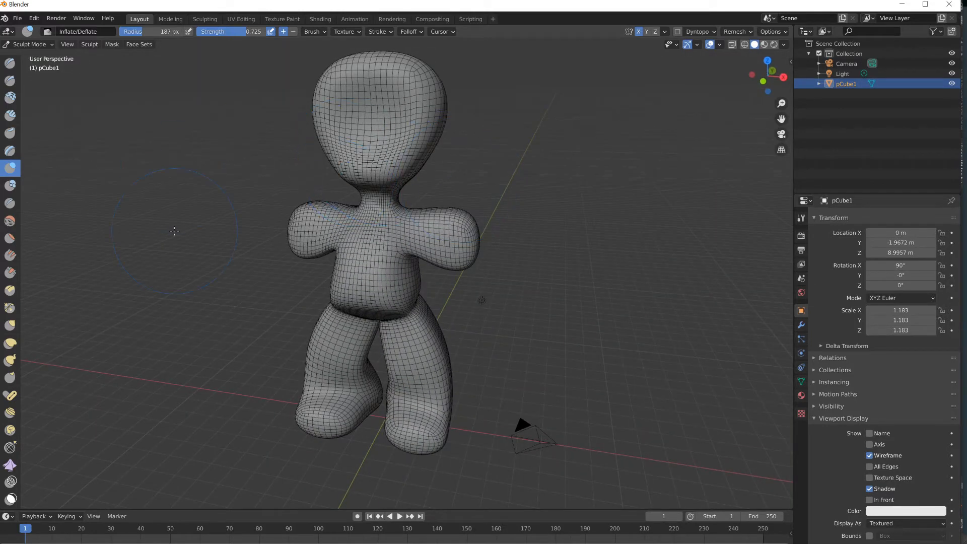
# Use the Grab brush to pull the lower front of the face forward and down into a snout
pyautogui.click(15, 326)
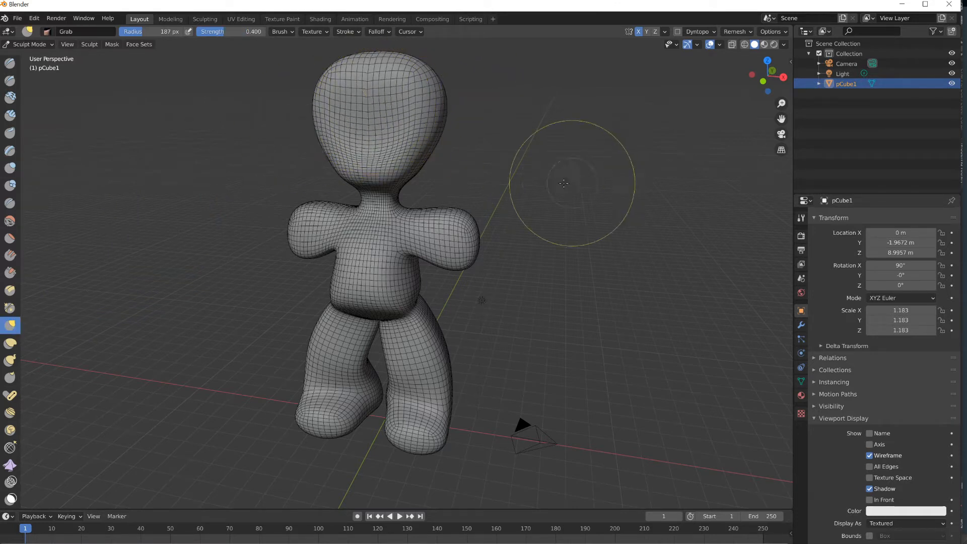
pyautogui.moveTo(558, 177)
pyautogui.mouseDown(button='middle')
pyautogui.moveTo(476, 178)
pyautogui.moveTo(486, 173)
pyautogui.mouseUp(button='middle')
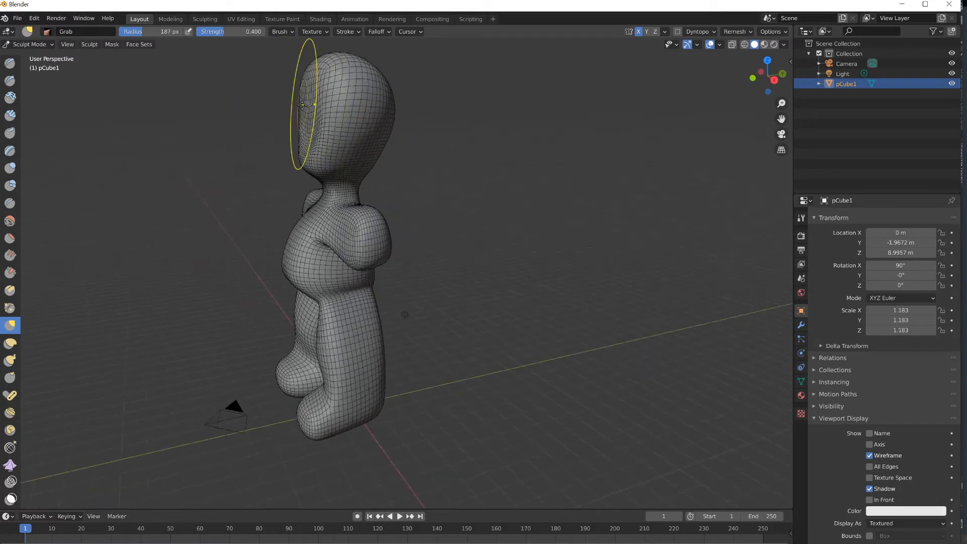
pyautogui.moveTo(268, 118)
pyautogui.mouseDown()
pyautogui.moveTo(240, 126)
pyautogui.moveTo(285, 136)
pyautogui.moveTo(252, 189)
pyautogui.mouseUp()
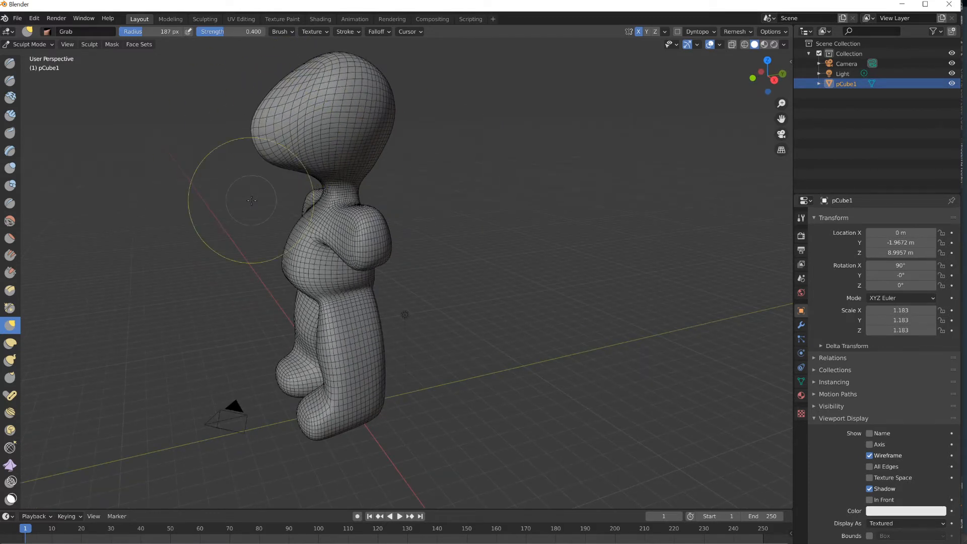
pyautogui.moveTo(227, 194)
pyautogui.mouseDown(button='middle')
pyautogui.moveTo(561, 416)
pyautogui.moveTo(598, 280)
pyautogui.moveTo(610, 294)
pyautogui.moveTo(504, 302)
pyautogui.mouseUp(button='middle')
pyautogui.moveTo(321, 195); pyautogui.dragTo(378, 222, button='middle')
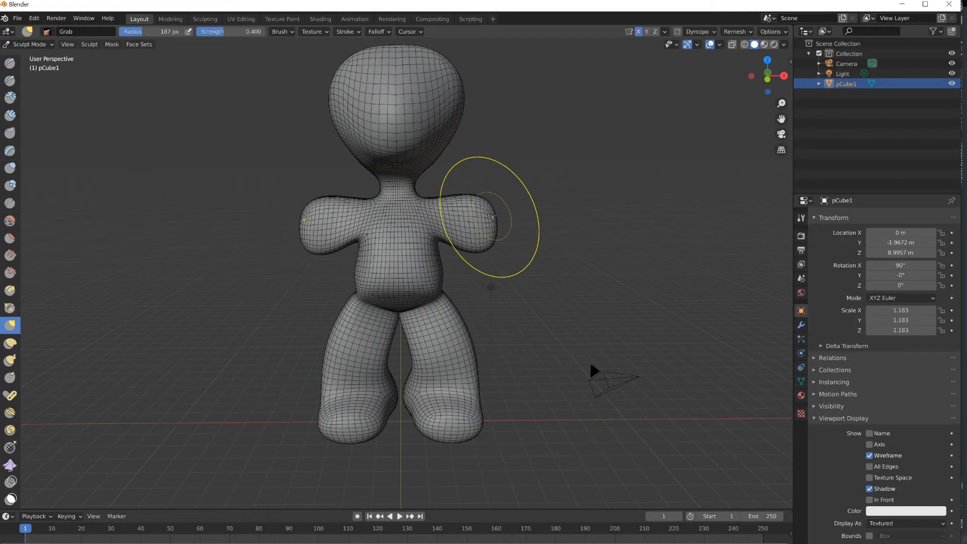
# Enlarge the Grab brush radius to 255 px and pull both arms downward symmetrically
pyautogui.moveTo(492, 216); pyautogui.dragTo(489, 222)
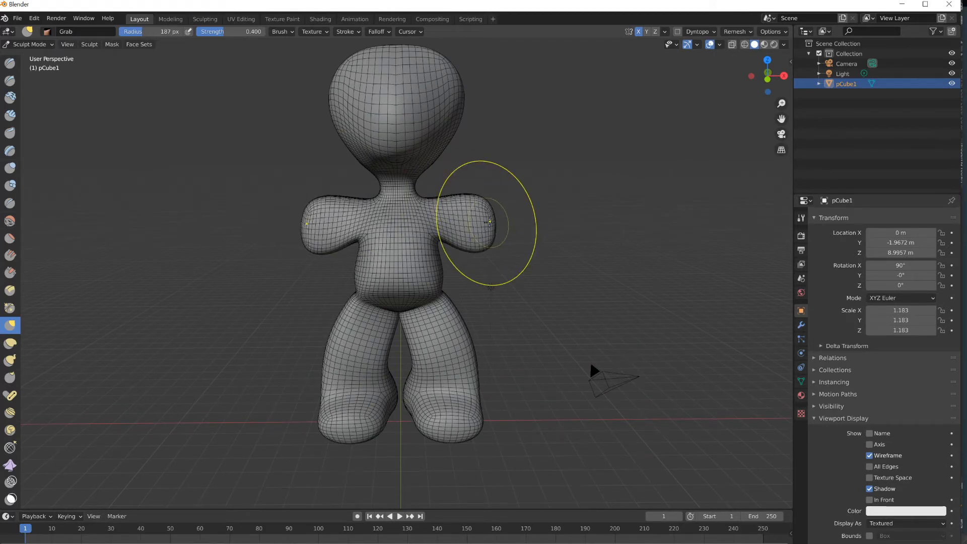
pyautogui.press('f')
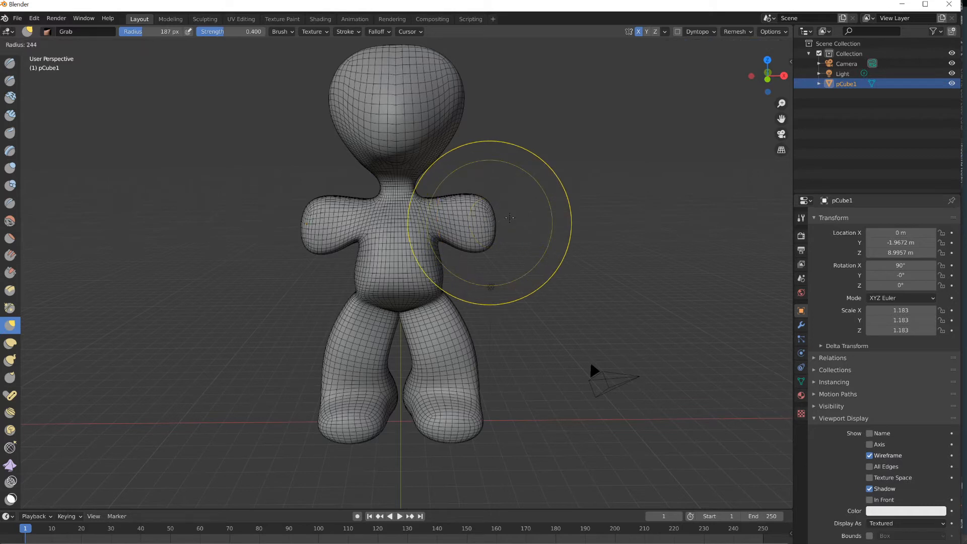
pyautogui.click(502, 217)
pyautogui.moveTo(503, 222)
pyautogui.mouseDown()
pyautogui.moveTo(537, 280)
pyautogui.moveTo(530, 279)
pyautogui.moveTo(529, 204)
pyautogui.moveTo(506, 295)
pyautogui.mouseUp()
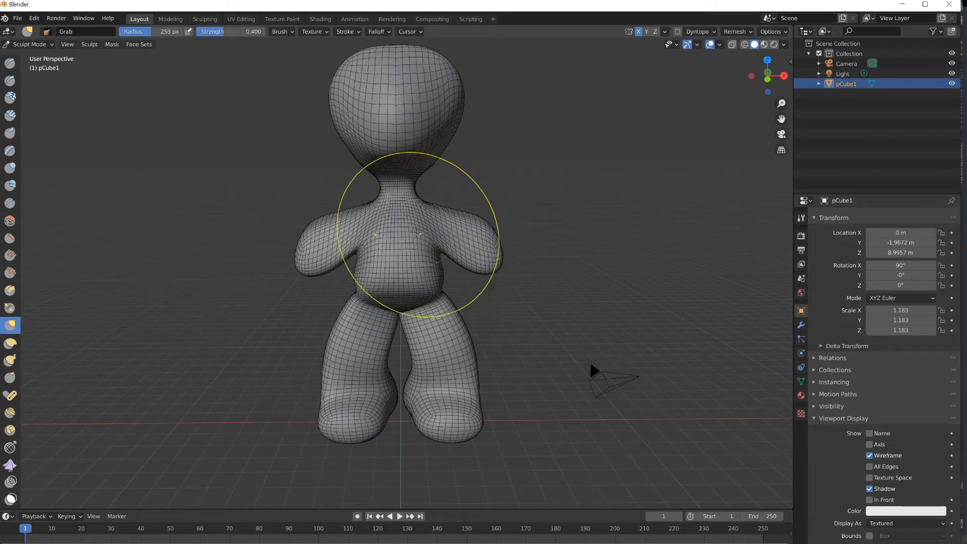
# Switch to the Snake Hook brush for shaping the critter's head
pyautogui.click(10, 361)
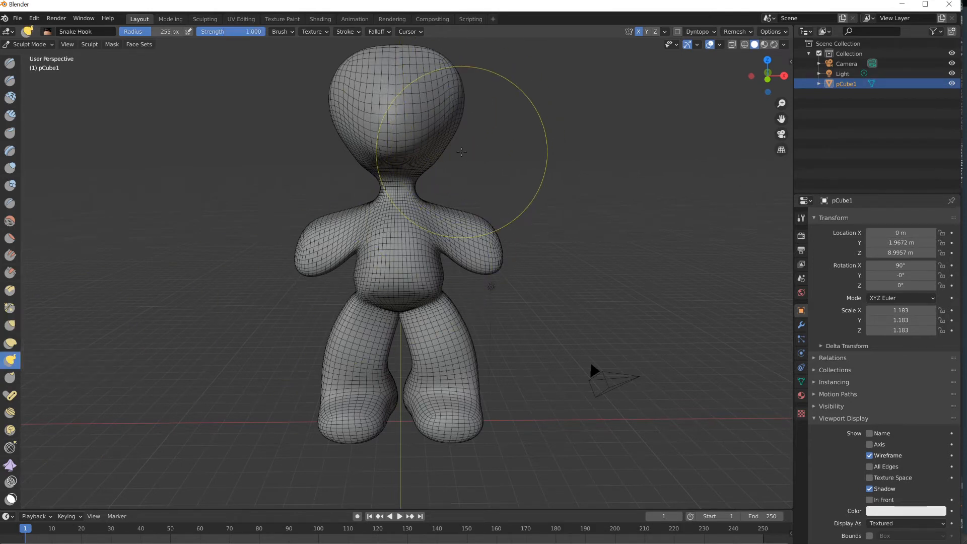
pyautogui.keyDown('shift'); pyautogui.moveTo(464, 147); pyautogui.dragTo(458, 280); pyautogui.keyUp('shift')
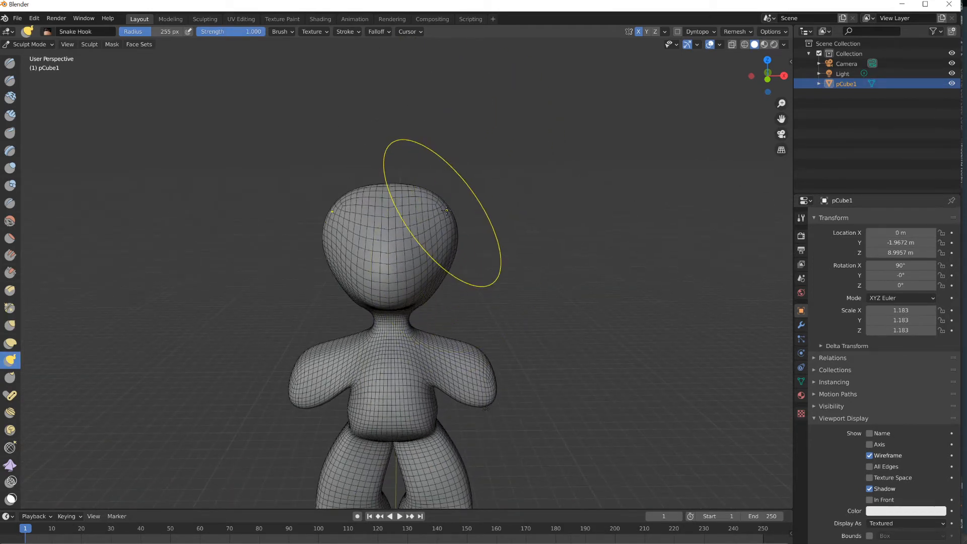
# Try pulling long ears out of the upper sides of the head with Snake Hook, and undo the strokes
pyautogui.moveTo(440, 202)
pyautogui.mouseDown()
pyautogui.moveTo(456, 171)
pyautogui.moveTo(459, 91)
pyautogui.moveTo(589, 152)
pyautogui.mouseUp()
pyautogui.moveTo(561, 270)
pyautogui.mouseDown(button='middle')
pyautogui.moveTo(284, 292)
pyautogui.moveTo(532, 290)
pyautogui.mouseUp(button='middle')
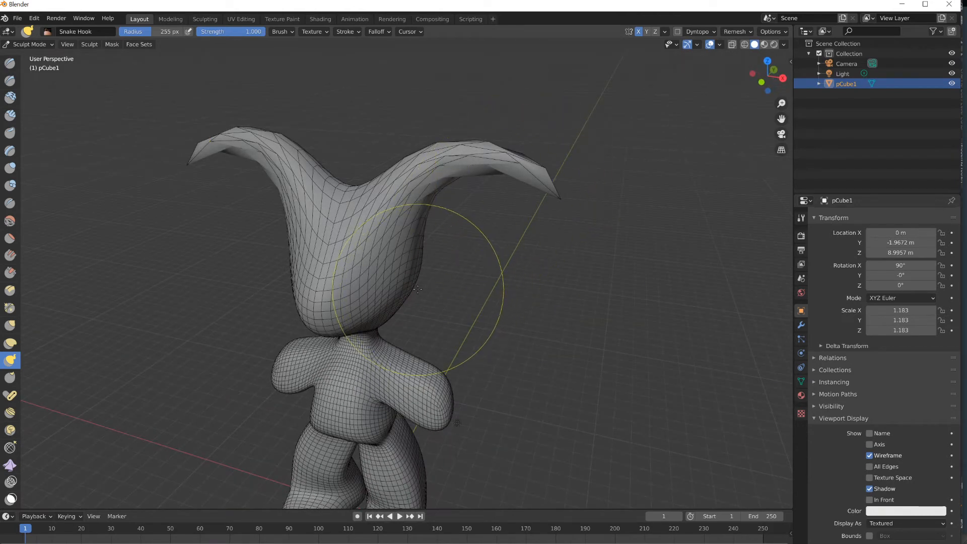
pyautogui.hotkey('ctrl', 'z')
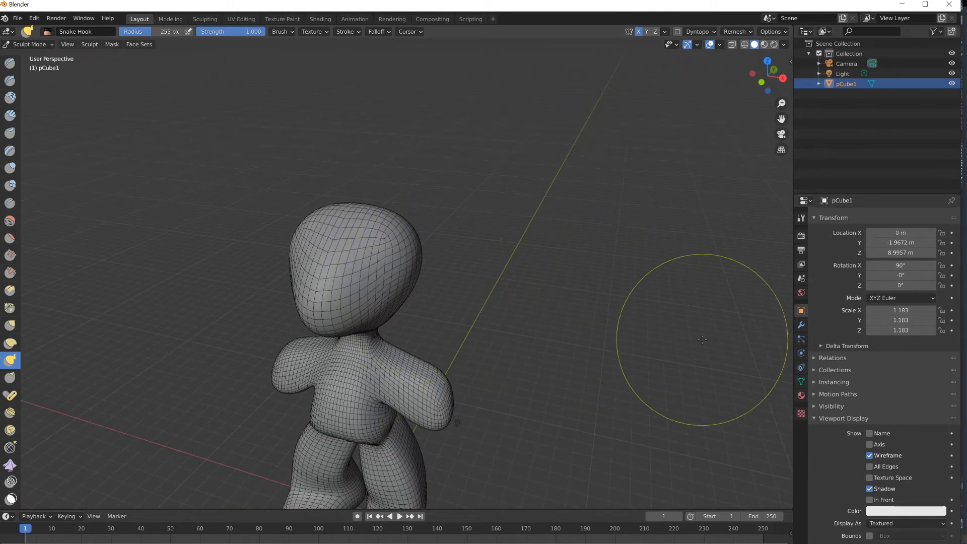
pyautogui.moveTo(418, 209)
pyautogui.mouseDown()
pyautogui.moveTo(434, 173)
pyautogui.moveTo(561, 166)
pyautogui.mouseUp()
pyautogui.moveTo(606, 199); pyautogui.dragTo(615, 334)
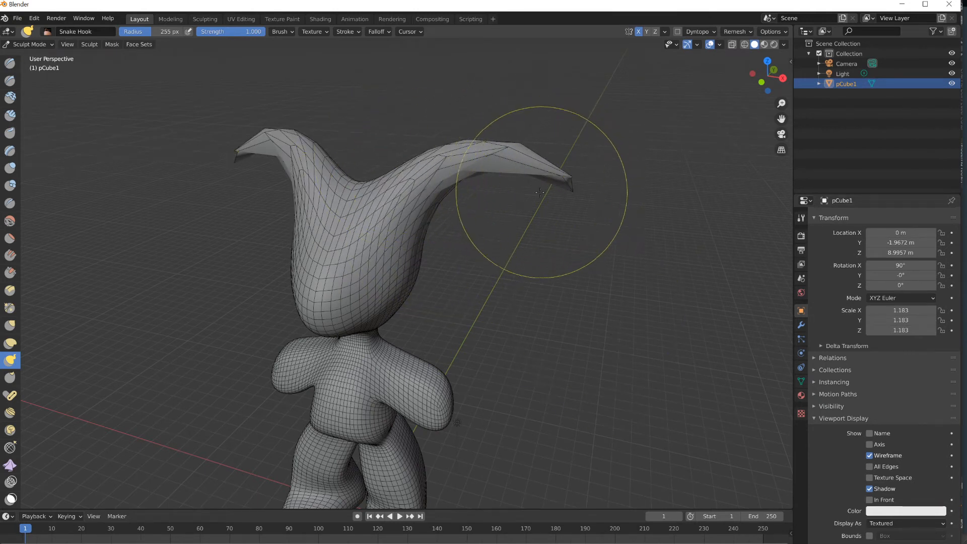
pyautogui.hotkey('ctrl', 'z')
pyautogui.hotkey('ctrl', 'z')
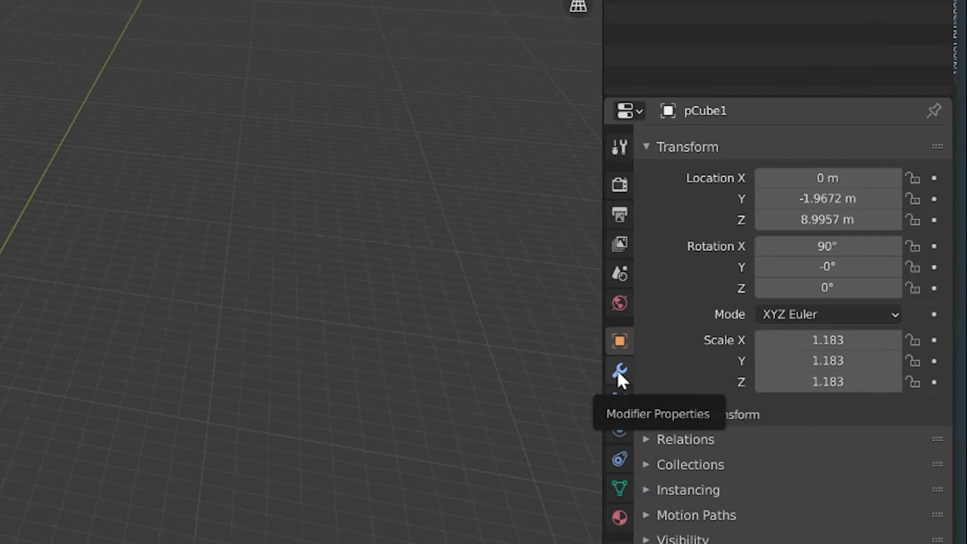
# Add a Subdivision Surface modifier to the critter and pull ears out of the upper head with the Snake Hook brush
pyautogui.click(801, 327)
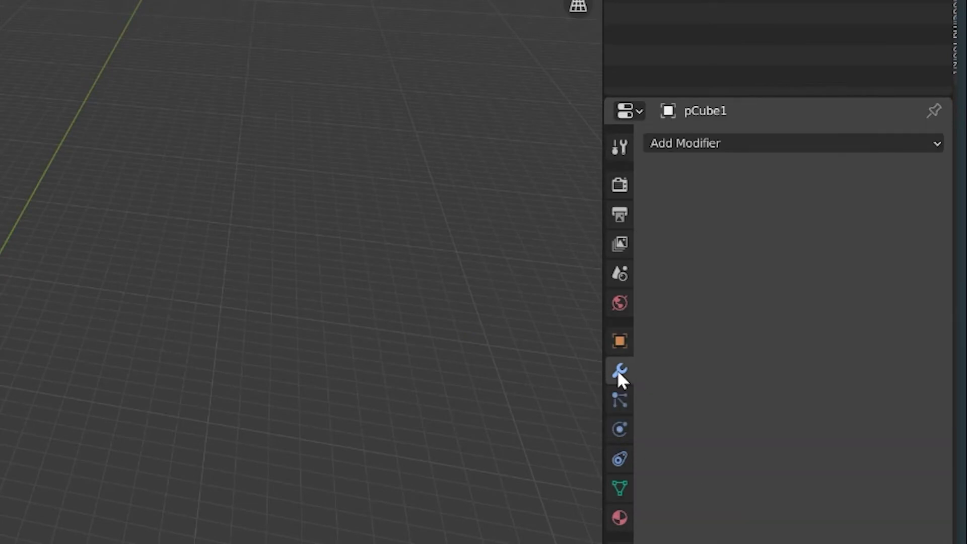
pyautogui.click(699, 147)
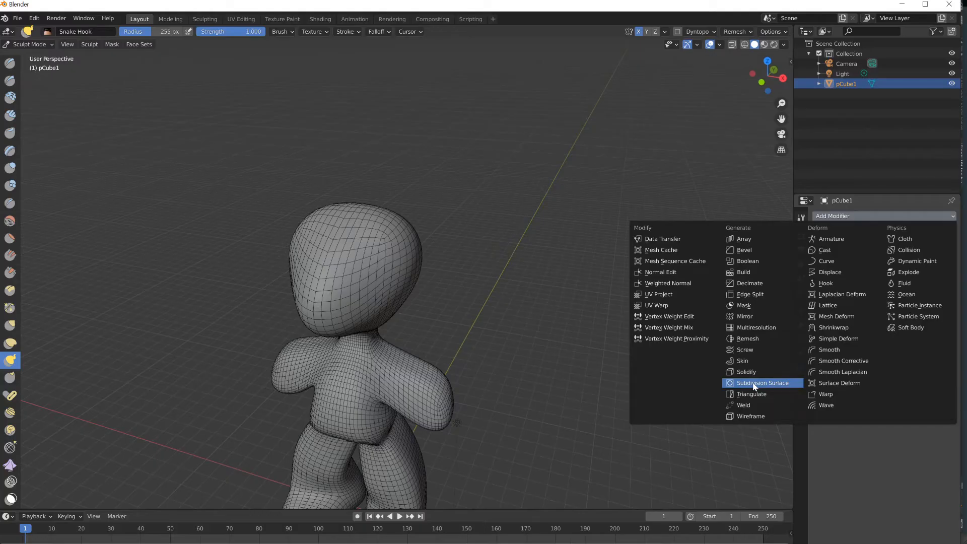
pyautogui.click(754, 386)
pyautogui.moveTo(418, 210)
pyautogui.mouseDown()
pyautogui.moveTo(428, 167)
pyautogui.moveTo(566, 219)
pyautogui.mouseUp()
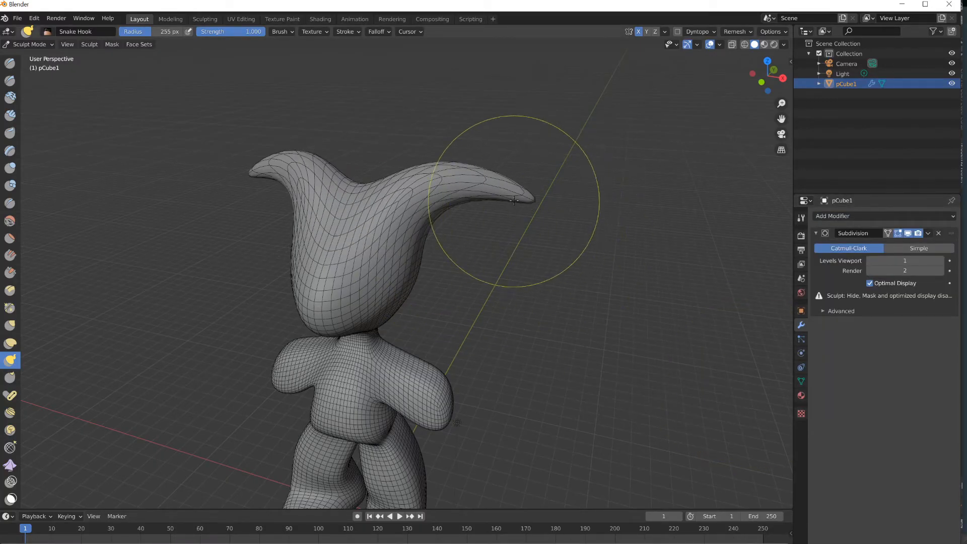
pyautogui.moveTo(500, 287)
pyautogui.mouseDown(button='middle')
pyautogui.moveTo(413, 270)
pyautogui.moveTo(546, 216)
pyautogui.mouseUp(button='middle')
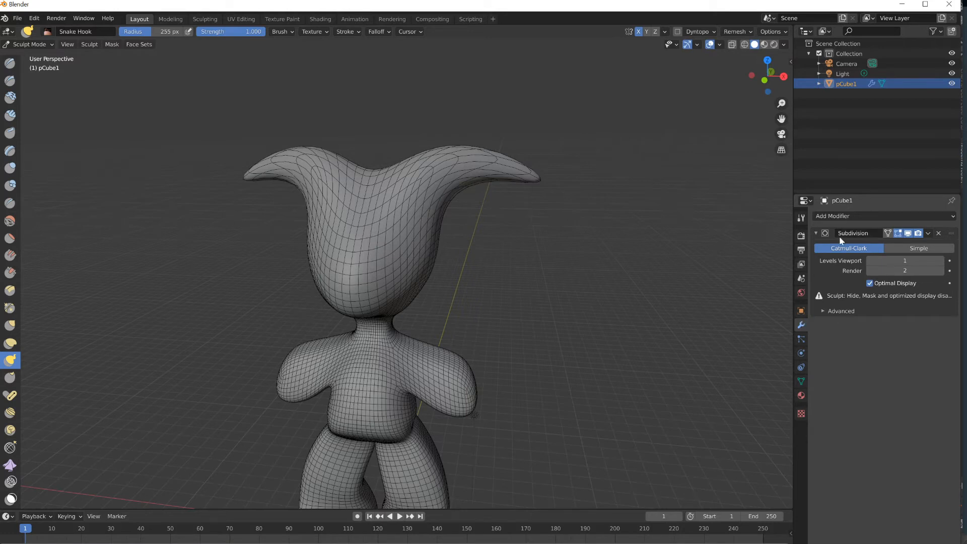
# Remove the Subdivision Surface modifier from the critter
pyautogui.click(838, 216)
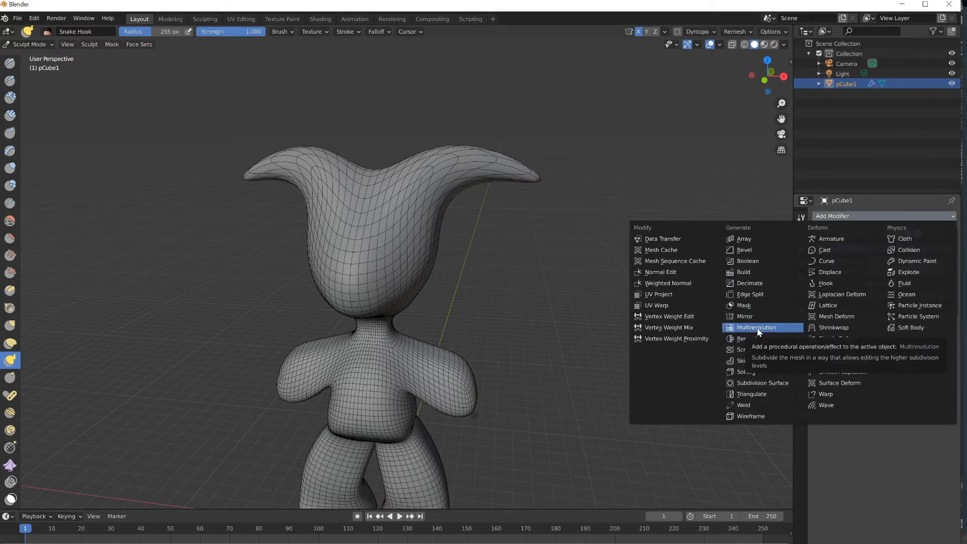
pyautogui.click(763, 382)
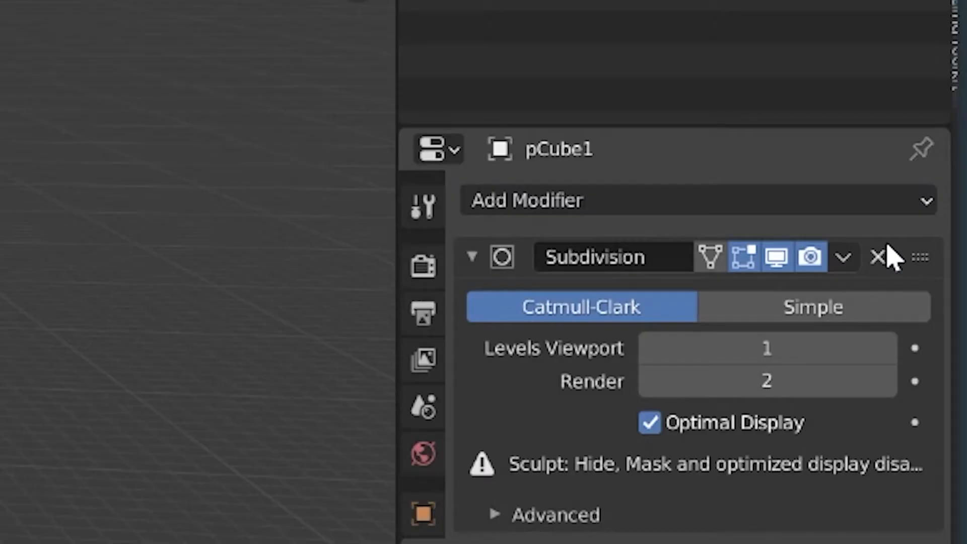
pyautogui.click(880, 258)
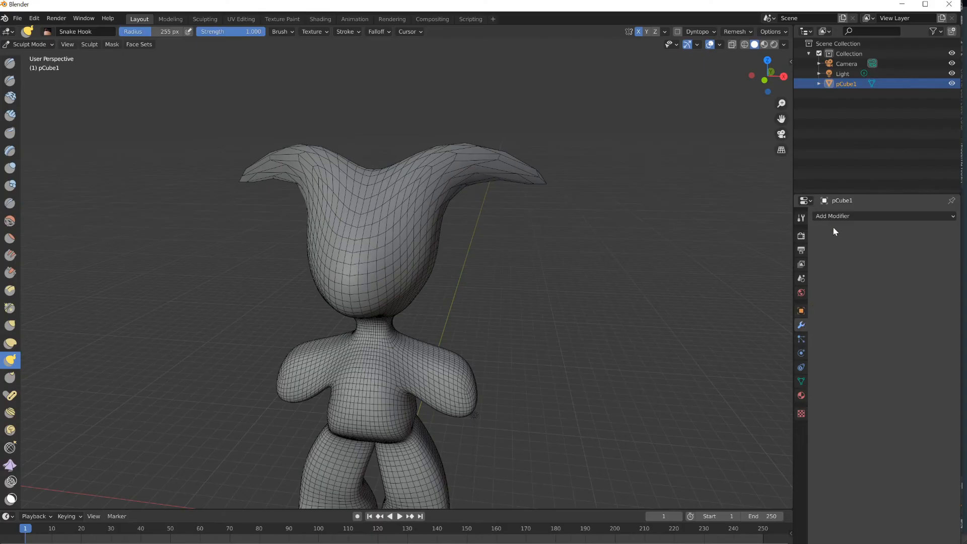
# Add a Multiresolution modifier to the critter, subdivided once, and remove it again
pyautogui.click(543, 202)
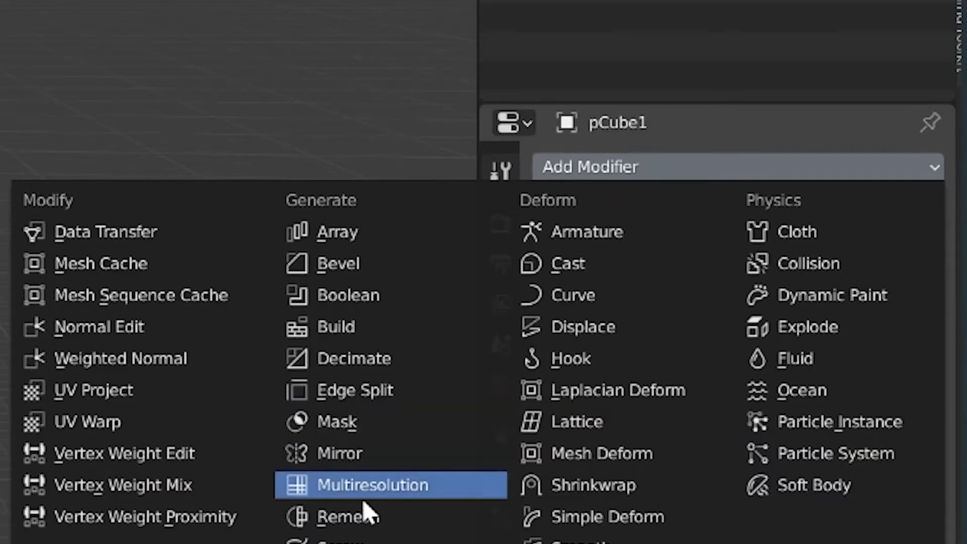
pyautogui.click(363, 492)
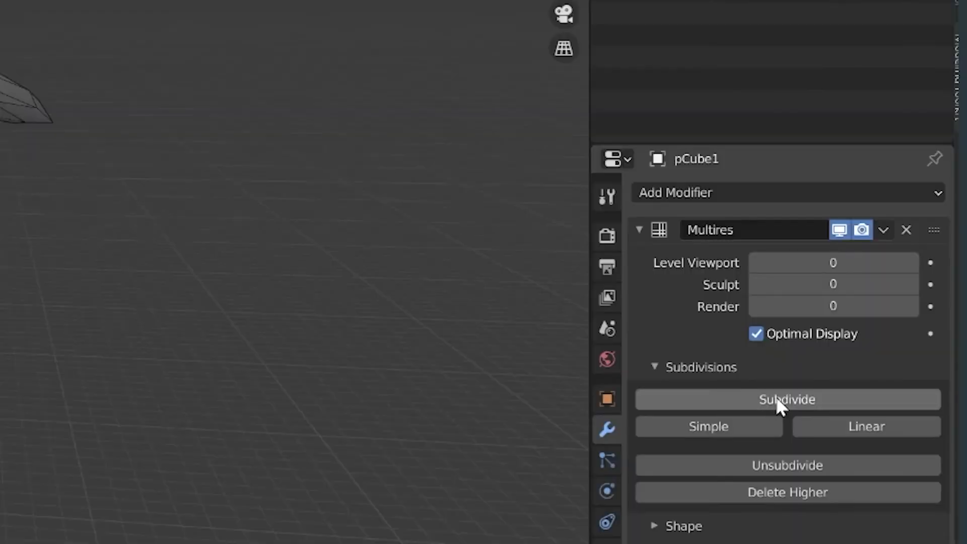
pyautogui.click(778, 403)
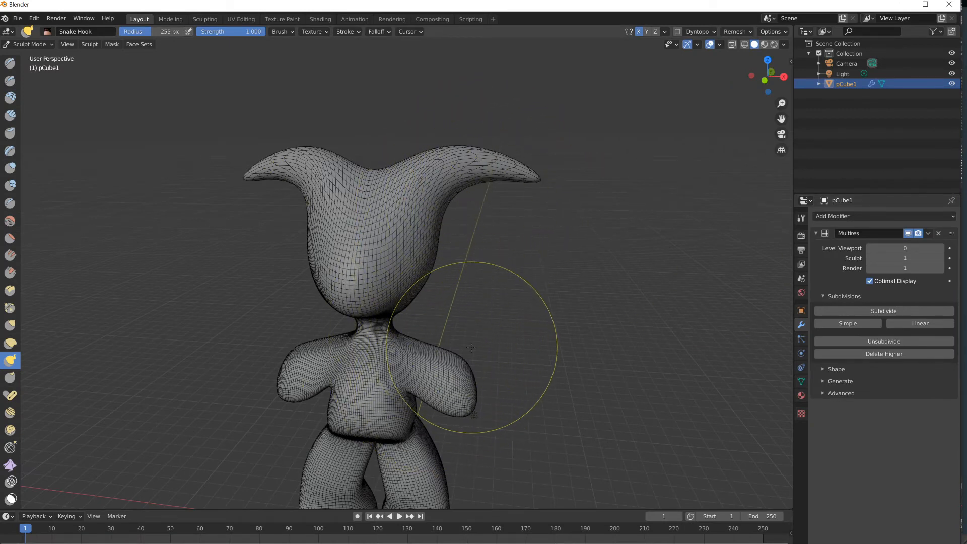
pyautogui.moveTo(499, 322); pyautogui.dragTo(479, 339, button='middle')
pyautogui.click(938, 233)
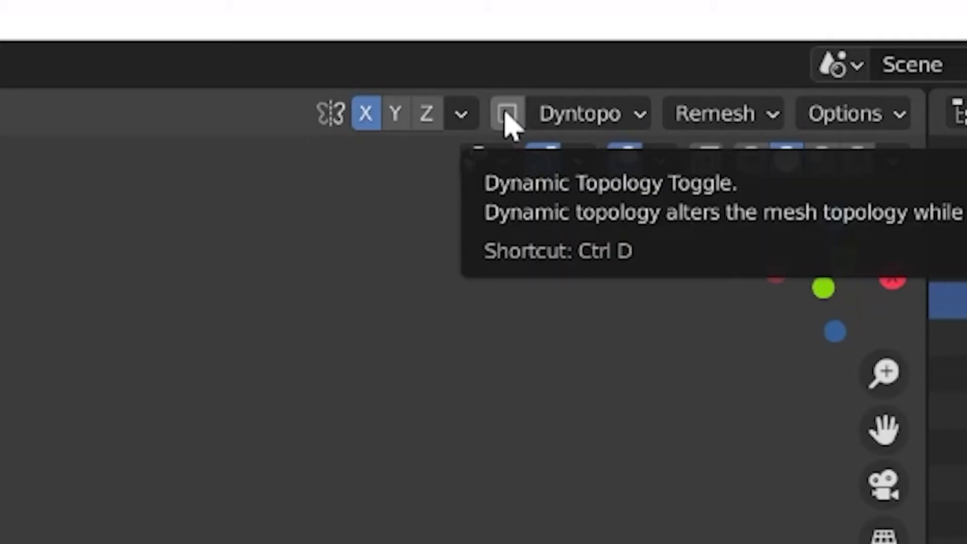
# Try dynamic topology by pulling drooping shapes out of the sides of the head with Snake Hook, and undo it
pyautogui.click(678, 32)
pyautogui.click(285, 237)
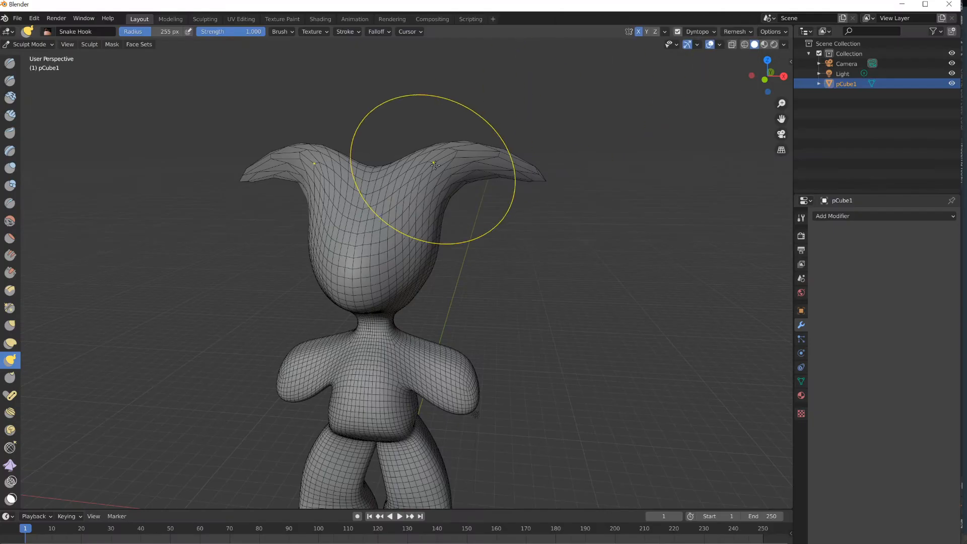
pyautogui.moveTo(227, 257); pyautogui.dragTo(230, 371)
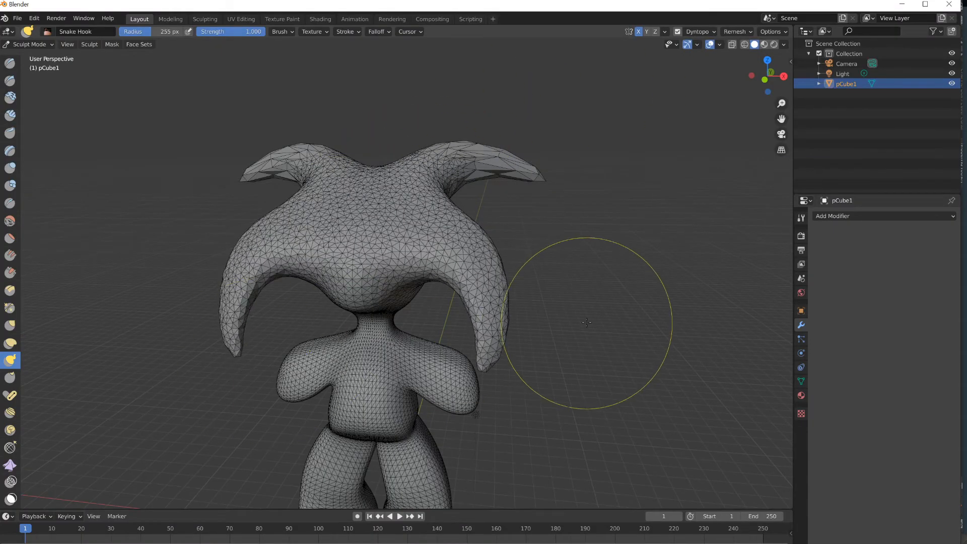
pyautogui.moveTo(587, 313); pyautogui.dragTo(443, 233, button='middle')
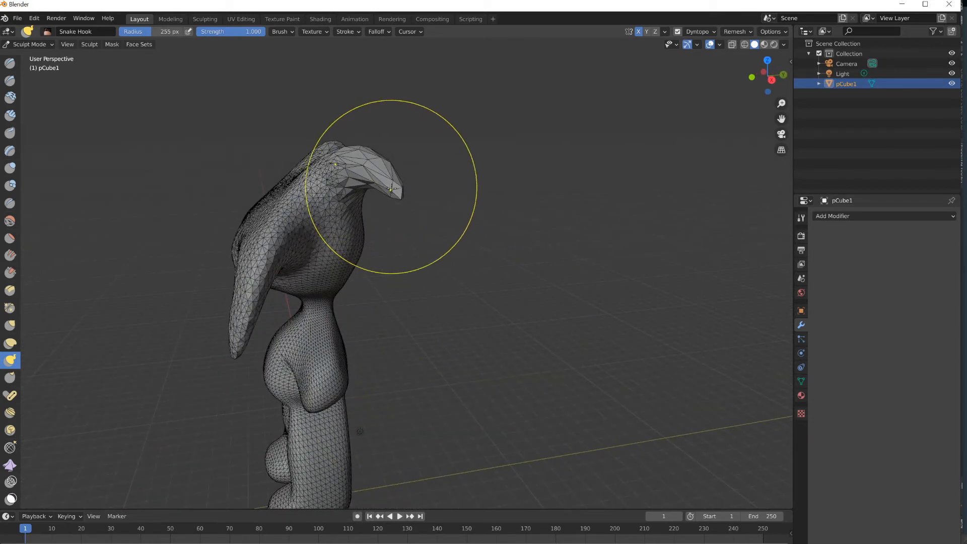
pyautogui.moveTo(390, 182); pyautogui.dragTo(562, 232, button='middle')
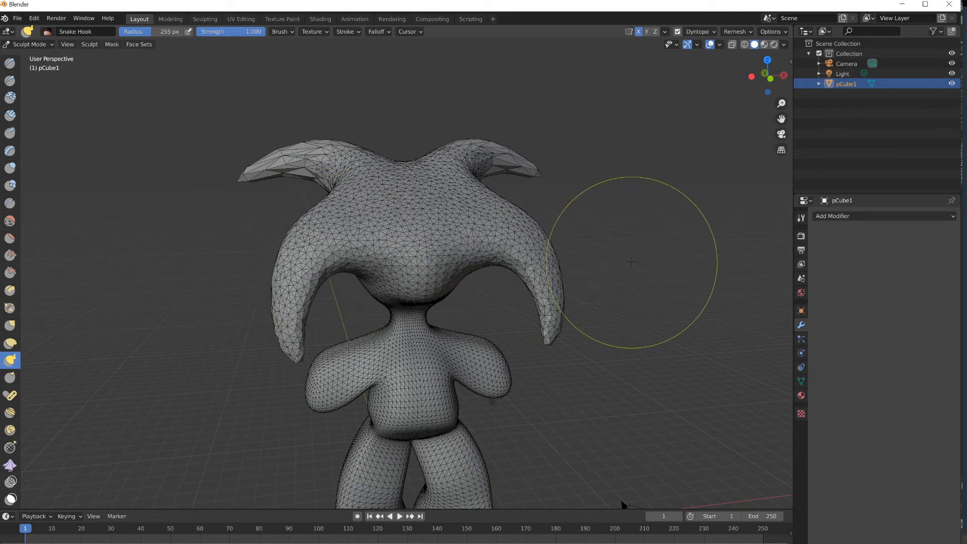
pyautogui.hotkey('ctrl', 'z')
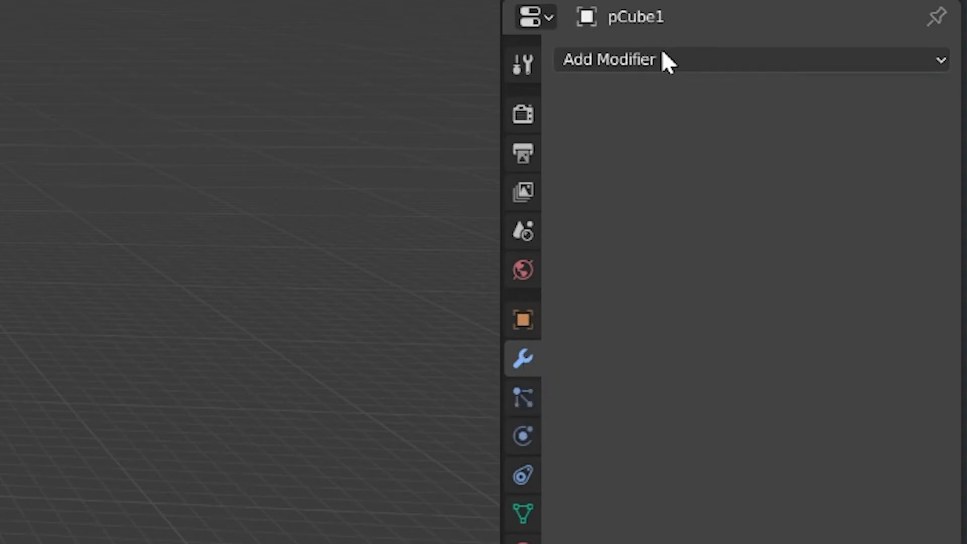
# Add a Subdivision Surface modifier to the critter
pyautogui.click(856, 216)
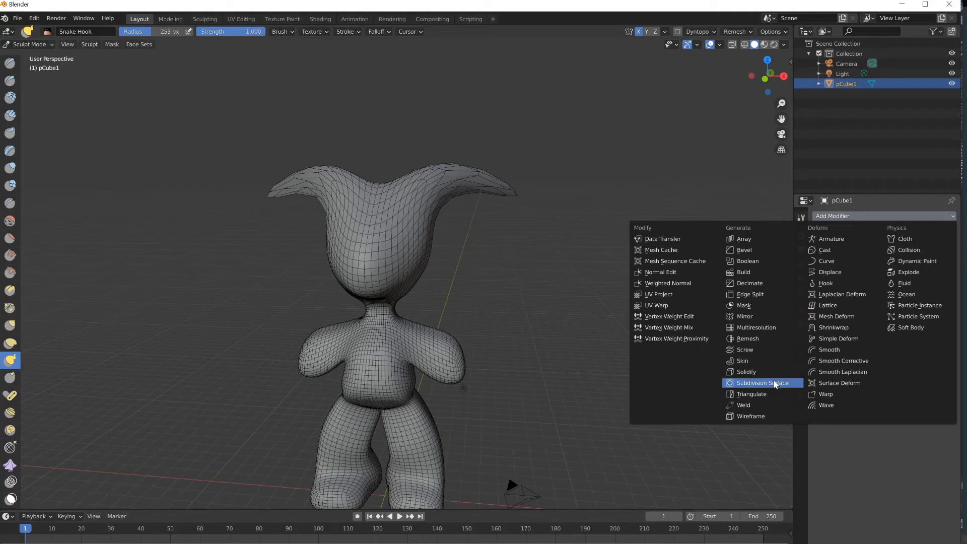
pyautogui.click(443, 518)
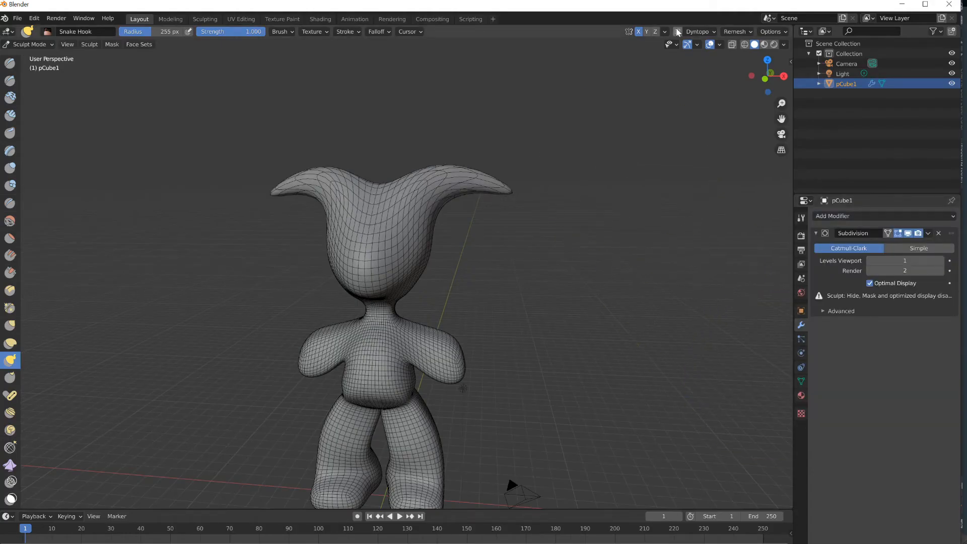
pyautogui.scroll(-2, 458, 282)
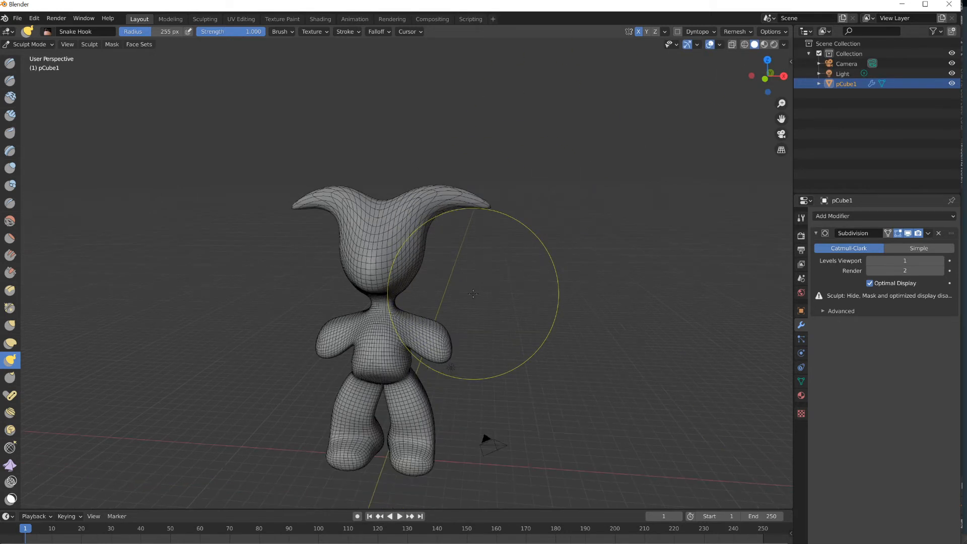
# Reduce the Snake Hook brush radius to 81 px and pull a pair of small spikes out of the back of the head
pyautogui.moveTo(446, 285)
pyautogui.mouseDown(button='middle')
pyautogui.moveTo(335, 340)
pyautogui.moveTo(347, 287)
pyautogui.mouseUp(button='middle')
pyautogui.scroll(4, 352, 267)
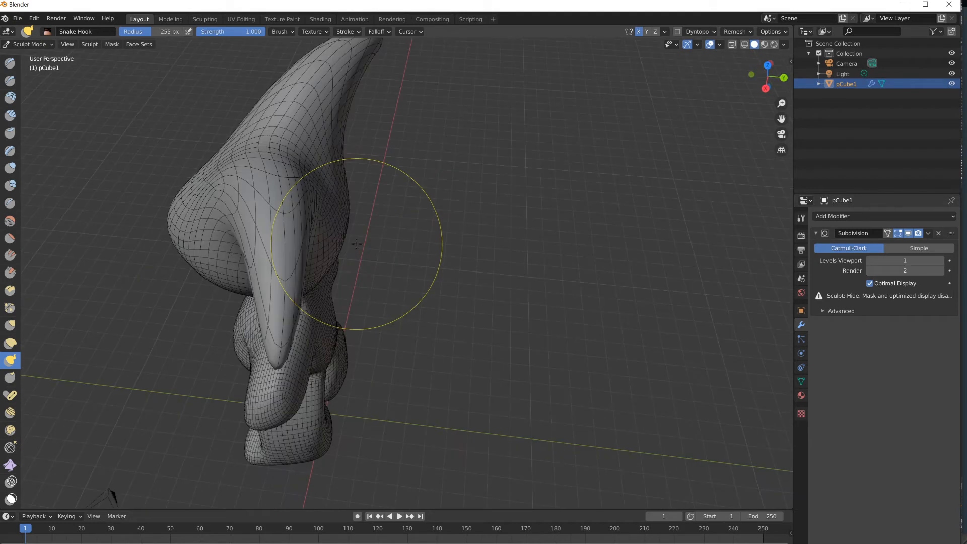
pyautogui.press('f')
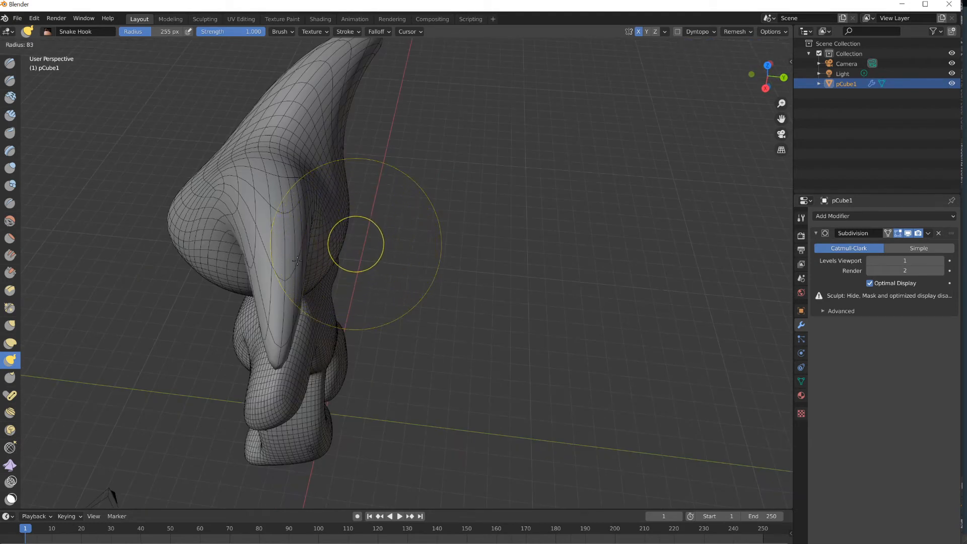
pyautogui.click(298, 260)
pyautogui.moveTo(330, 175); pyautogui.dragTo(360, 138)
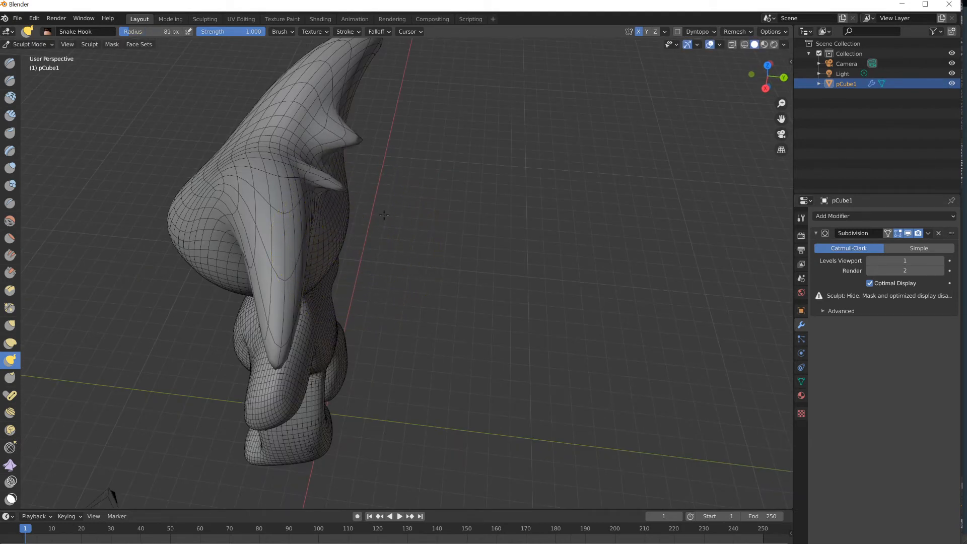
# Pull a pointed bump out of each side of the face with Snake Hook and flatten both with the Smooth brush
pyautogui.moveTo(392, 270)
pyautogui.mouseDown(button='middle')
pyautogui.moveTo(357, 223)
pyautogui.moveTo(345, 244)
pyautogui.moveTo(487, 276)
pyautogui.mouseUp(button='middle')
pyautogui.scroll(-2, 487, 277)
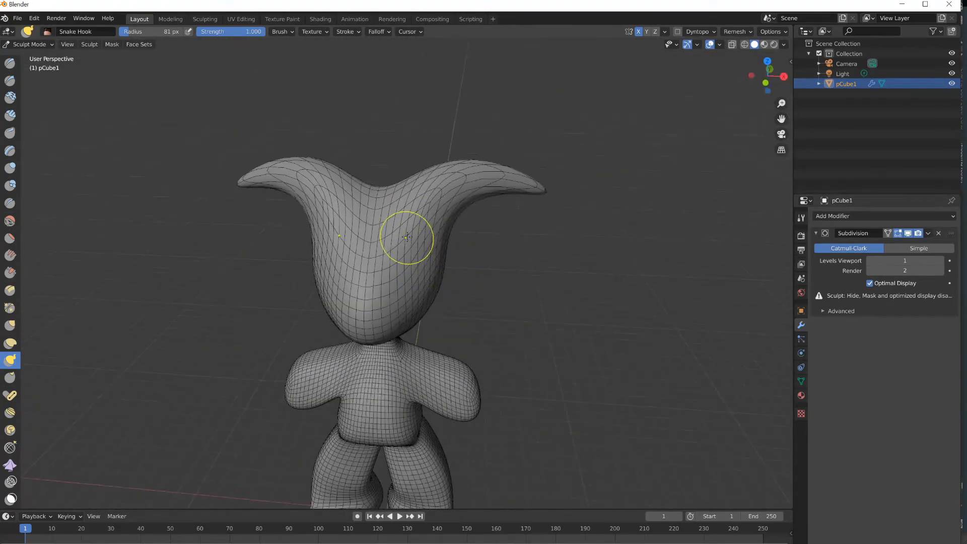
pyautogui.moveTo(407, 237); pyautogui.dragTo(468, 253)
pyautogui.moveTo(463, 291)
pyautogui.mouseDown(button='middle')
pyautogui.moveTo(633, 488)
pyautogui.moveTo(633, 406)
pyautogui.moveTo(473, 286)
pyautogui.mouseUp(button='middle')
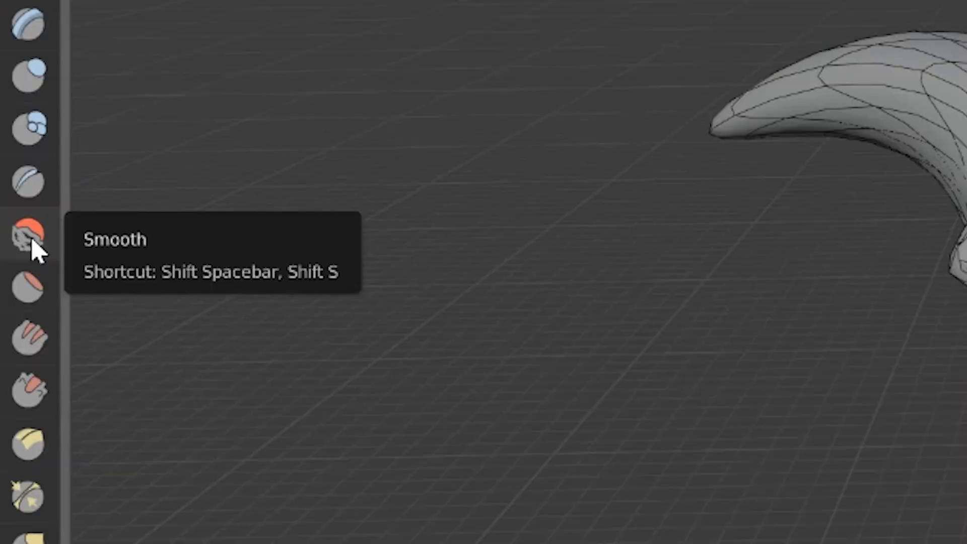
pyautogui.click(32, 241)
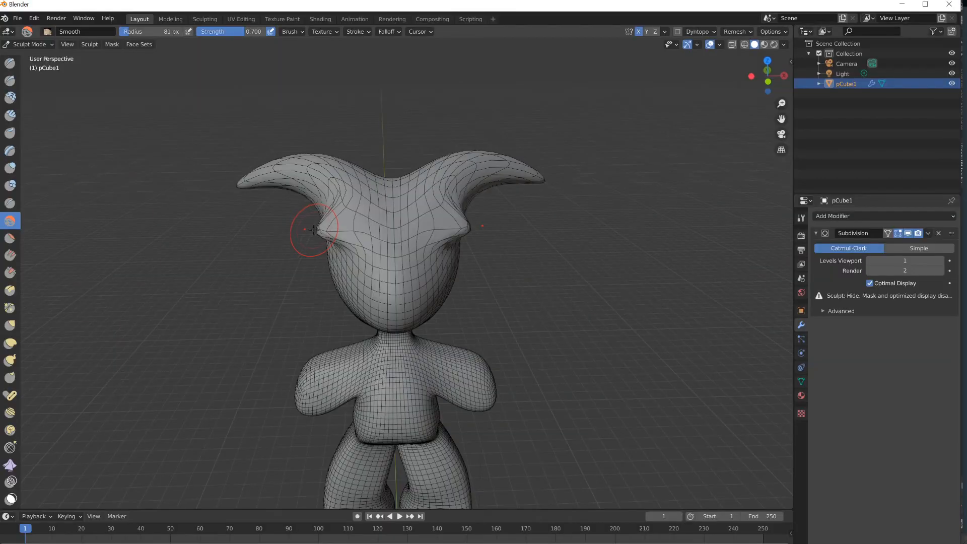
pyautogui.moveTo(317, 230); pyautogui.dragTo(400, 247)
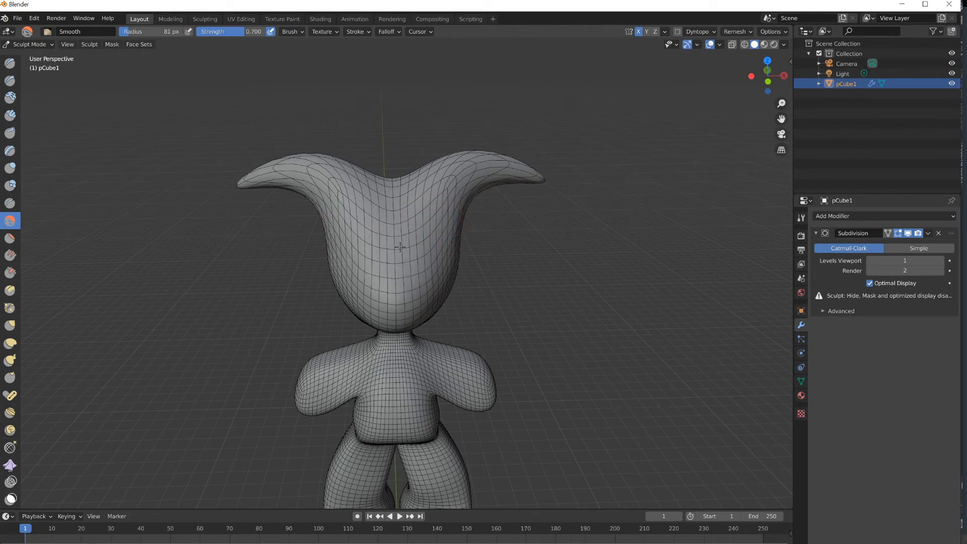
# Build up the critter's belly with the Clay Strips brush at 81 px radius and 0.600 strength
pyautogui.moveTo(491, 403)
pyautogui.mouseDown(button='middle')
pyautogui.moveTo(454, 424)
pyautogui.moveTo(411, 420)
pyautogui.mouseUp(button='middle')
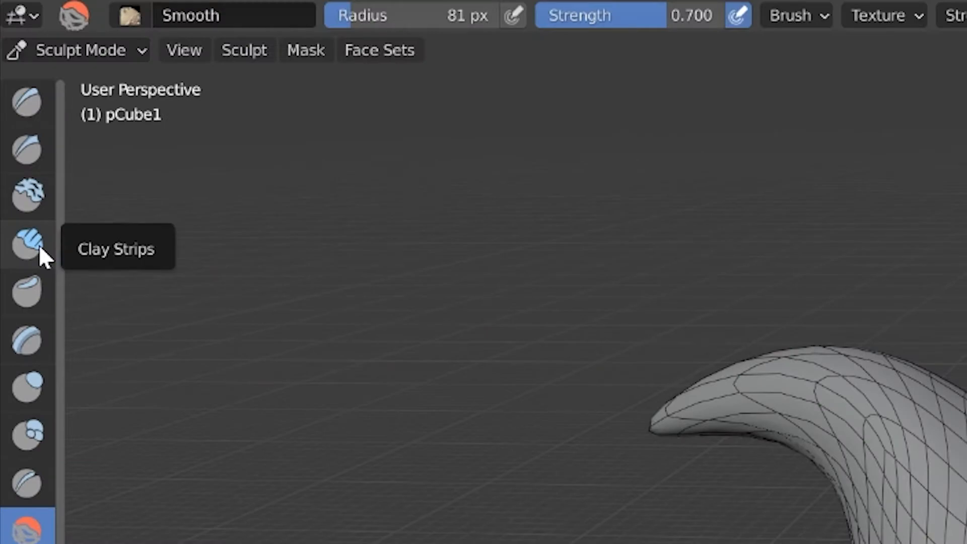
pyautogui.click(38, 245)
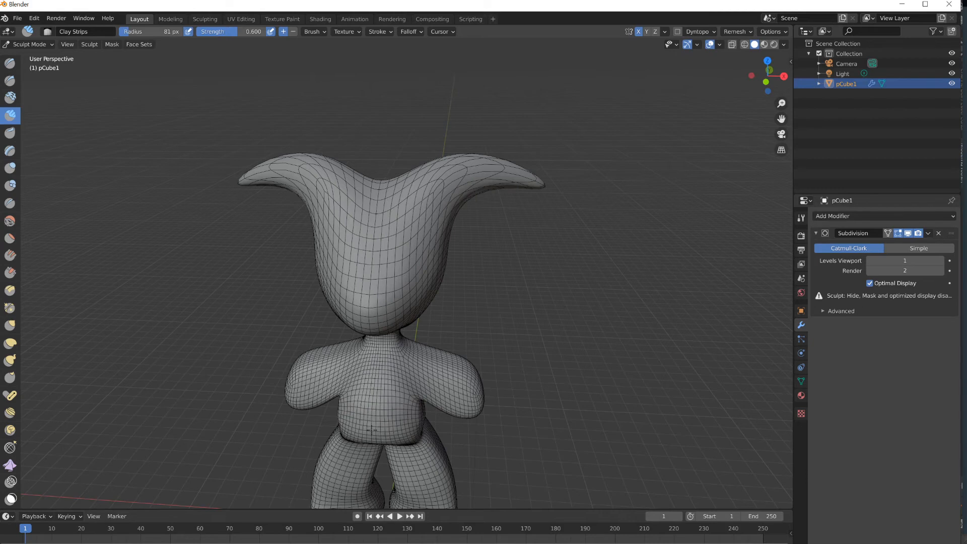
pyautogui.moveTo(361, 429); pyautogui.dragTo(335, 383, button='middle')
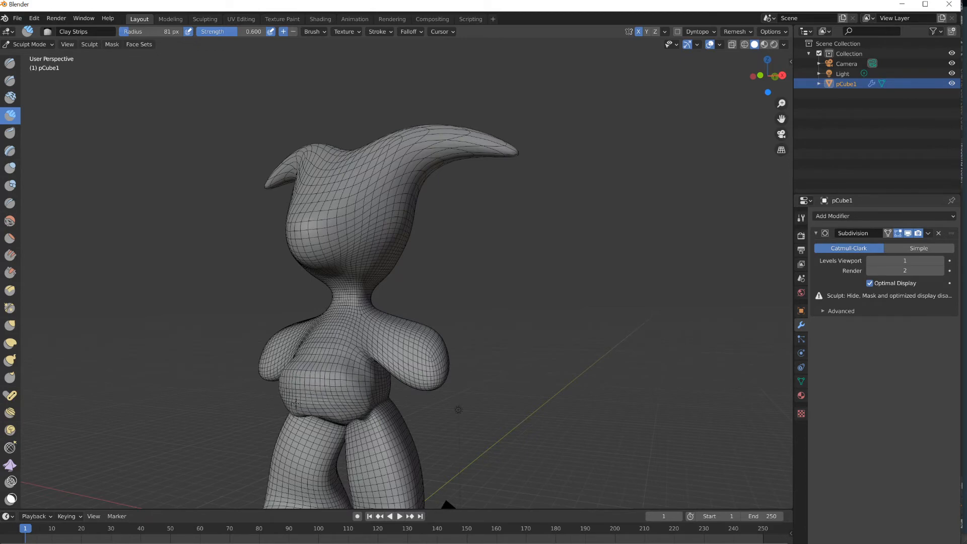
pyautogui.moveTo(283, 394); pyautogui.dragTo(291, 386)
# Soften the built-up belly with the Smooth brush at 81 px radius and 0.700 strength
pyautogui.moveTo(328, 403); pyautogui.dragTo(391, 323, button='middle')
pyautogui.scroll(1, 287, 399)
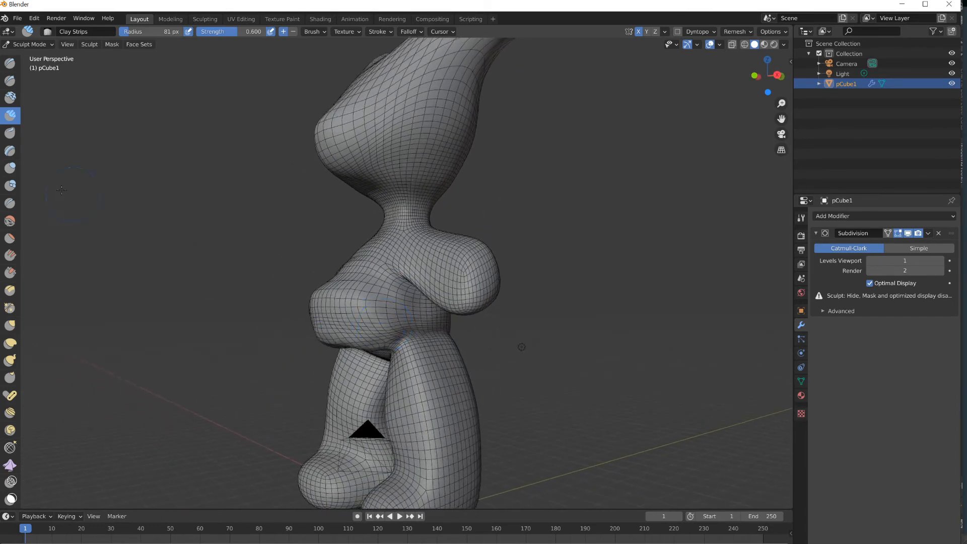
pyautogui.click(11, 223)
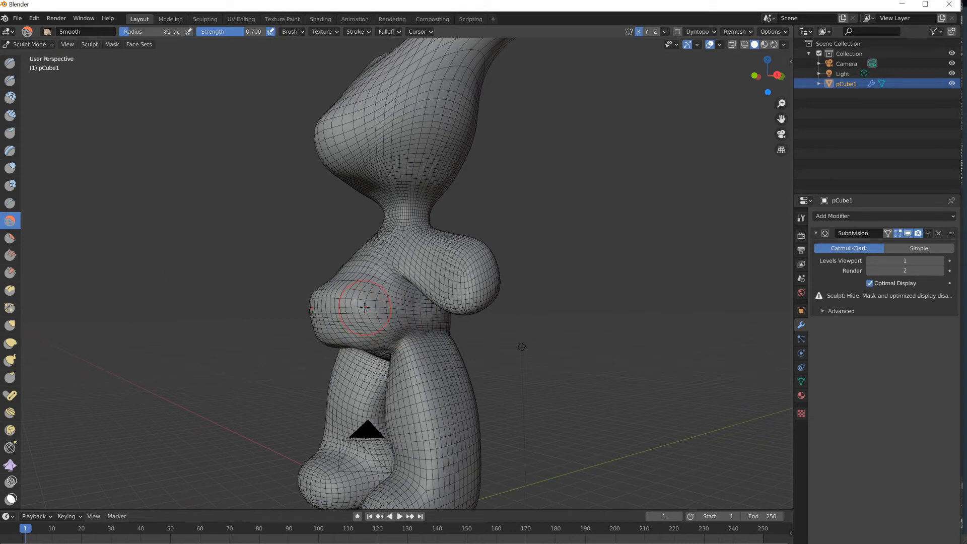
pyautogui.moveTo(365, 307)
pyautogui.mouseDown()
pyautogui.moveTo(353, 303)
pyautogui.moveTo(332, 320)
pyautogui.mouseUp()
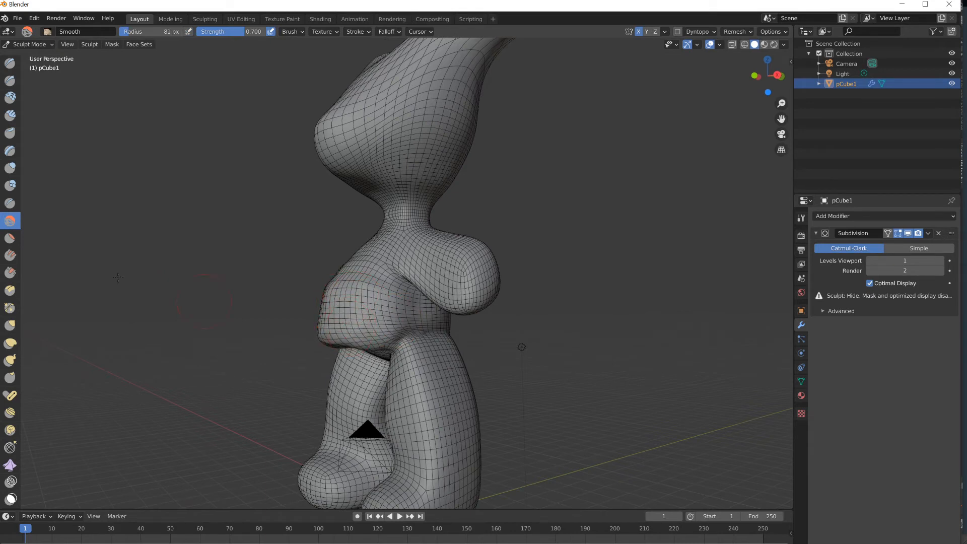
# Set the Smooth brush to 196 px radius and 0.261 strength, and smooth the belly's surface further
pyautogui.press('f')
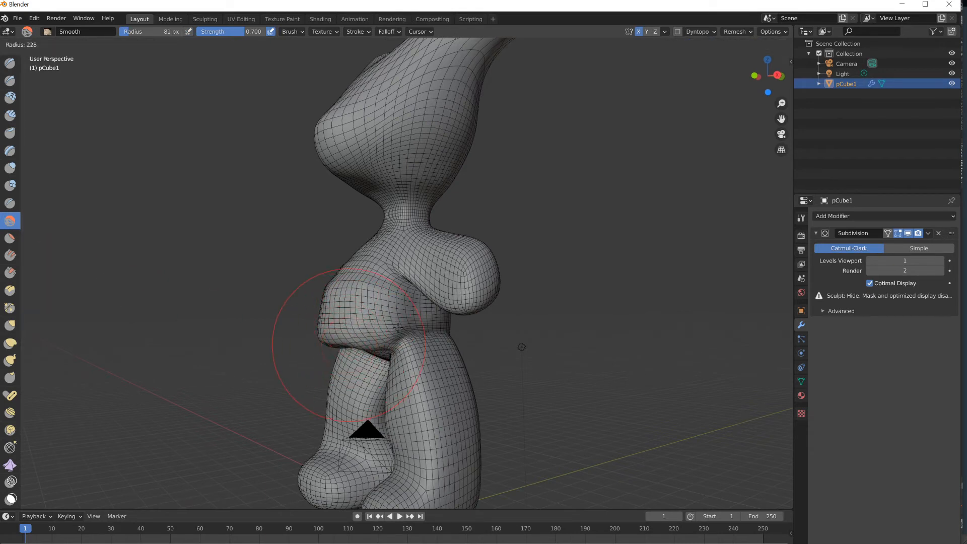
pyautogui.click(386, 331)
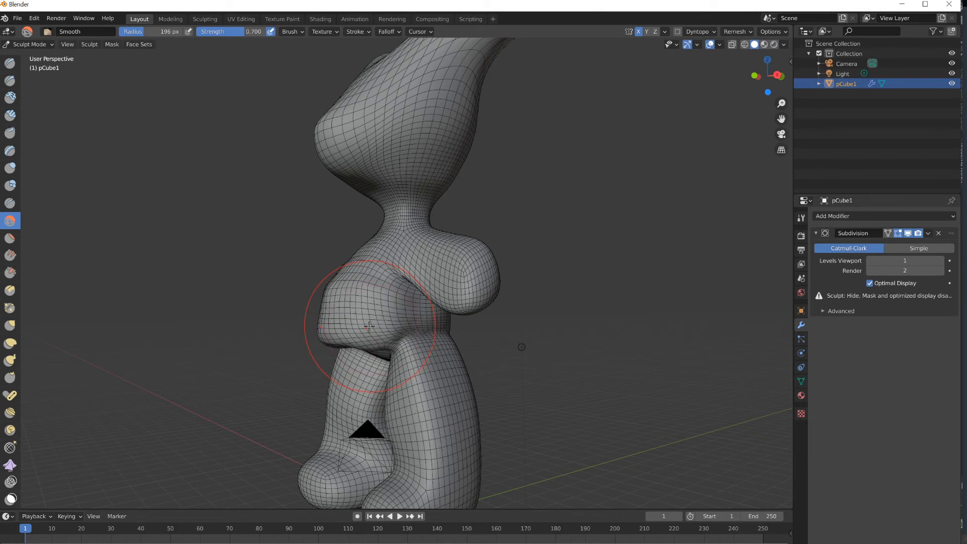
pyautogui.hotkey('shift', 'f')
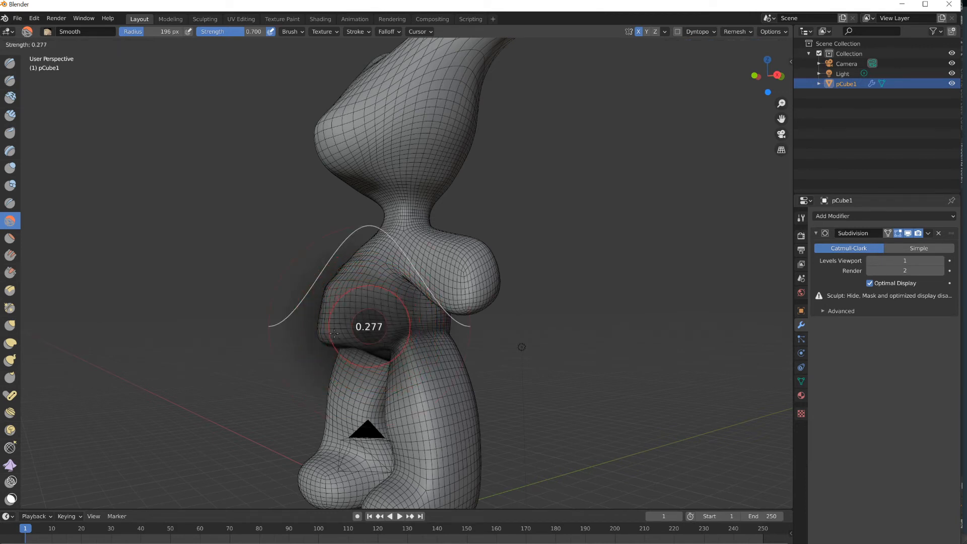
pyautogui.click(333, 333)
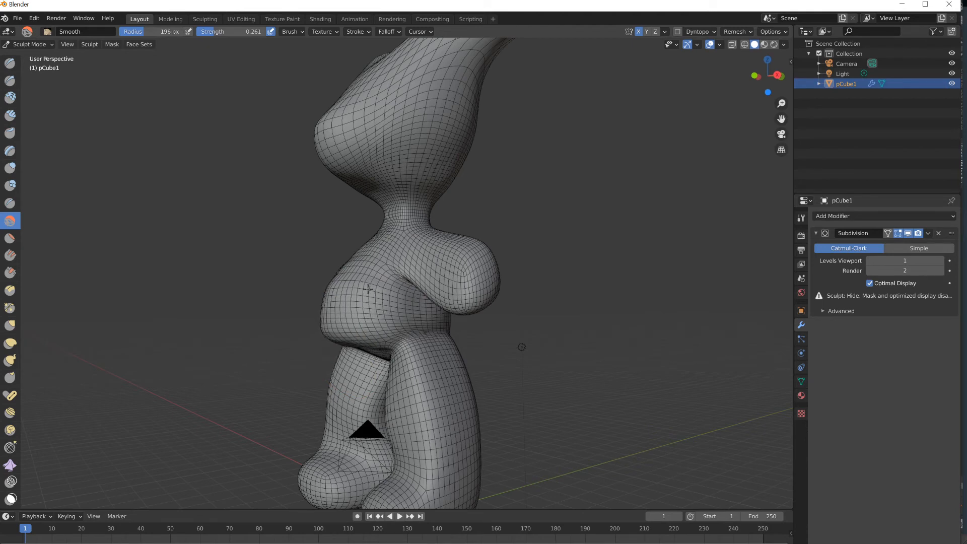
pyautogui.moveTo(383, 319); pyautogui.dragTo(423, 313, button='middle')
pyautogui.moveTo(393, 316)
pyautogui.mouseDown()
pyautogui.moveTo(403, 306)
pyautogui.moveTo(385, 323)
pyautogui.moveTo(488, 336)
pyautogui.mouseUp()
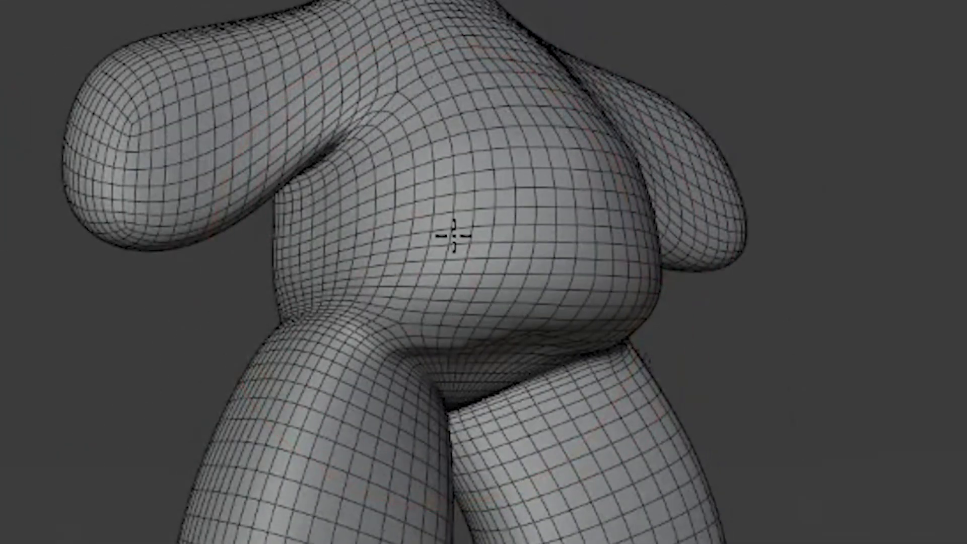
pyautogui.moveTo(510, 277); pyautogui.dragTo(503, 322)
# Push the belly's surface outward to the sides with the Thumb brush at 196 px radius
pyautogui.moveTo(479, 323)
pyautogui.mouseDown(button='middle')
pyautogui.moveTo(403, 313)
pyautogui.moveTo(474, 339)
pyautogui.moveTo(504, 331)
pyautogui.mouseUp(button='middle')
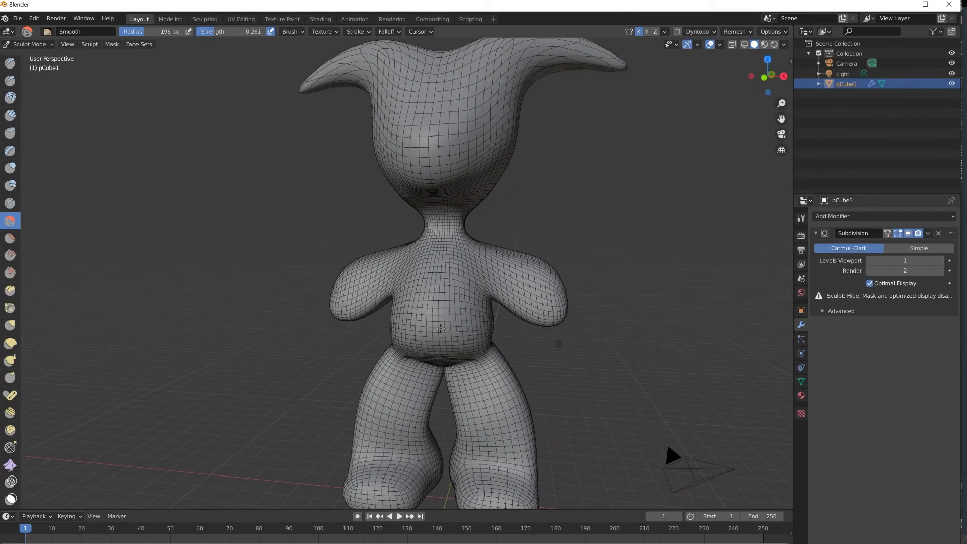
pyautogui.click(11, 377)
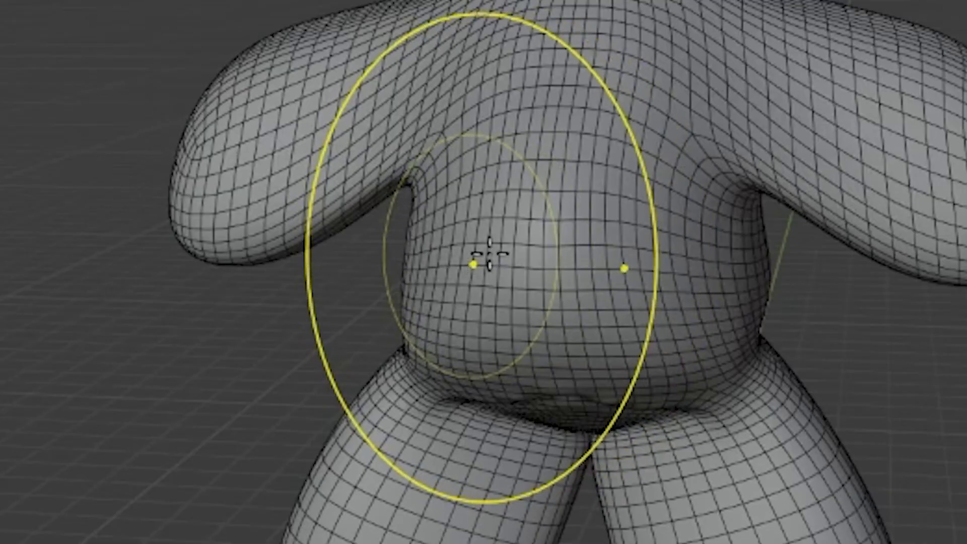
pyautogui.moveTo(418, 312)
pyautogui.mouseDown()
pyautogui.moveTo(443, 318)
pyautogui.moveTo(406, 316)
pyautogui.mouseUp()
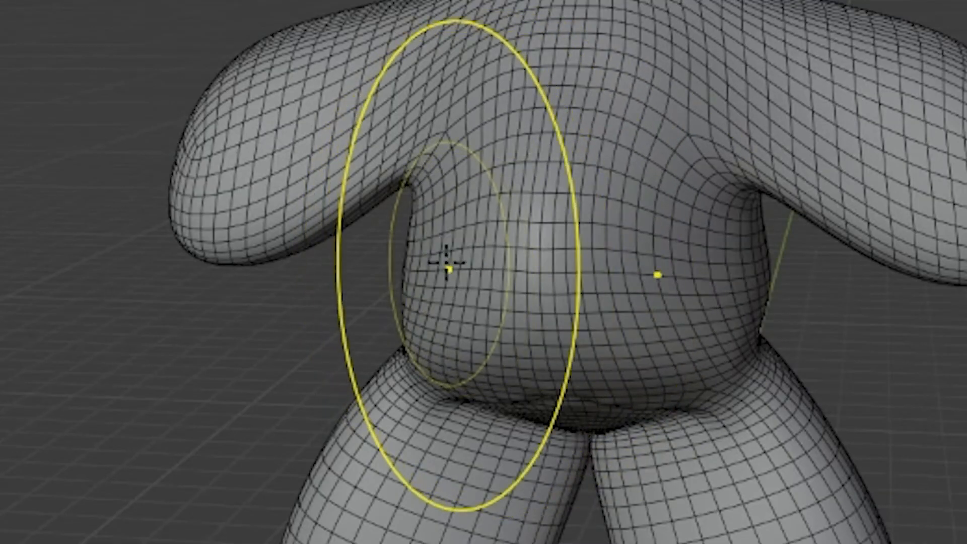
# Scrape a horizontal ridge across the belly with the Multi-plane Scrape brush and even it out with the Smooth brush
pyautogui.moveTo(669, 287)
pyautogui.mouseDown(button='middle')
pyautogui.moveTo(682, 352)
pyautogui.moveTo(499, 350)
pyautogui.mouseUp(button='middle')
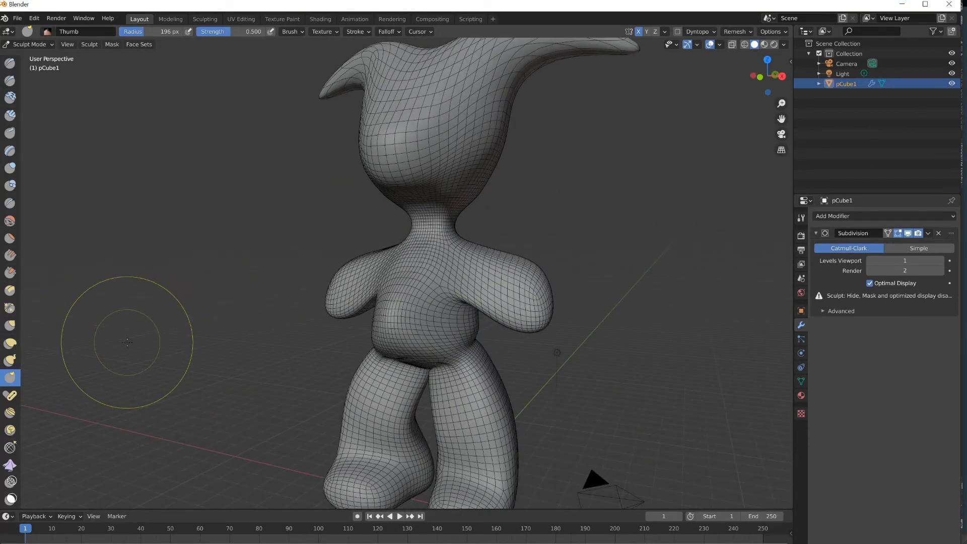
pyautogui.click(10, 290)
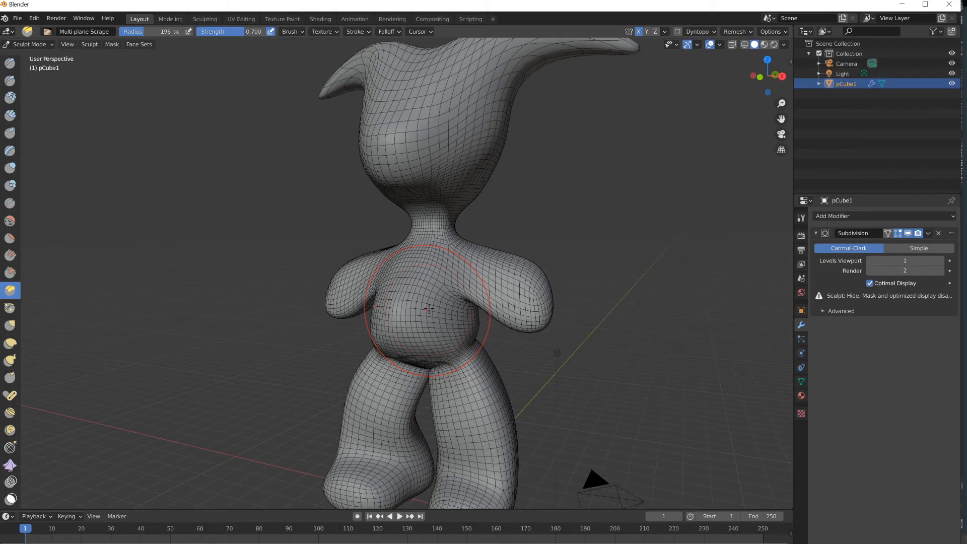
pyautogui.moveTo(410, 307)
pyautogui.mouseDown()
pyautogui.moveTo(383, 304)
pyautogui.moveTo(433, 311)
pyautogui.mouseUp()
pyautogui.moveTo(478, 330); pyautogui.dragTo(544, 339, button='middle')
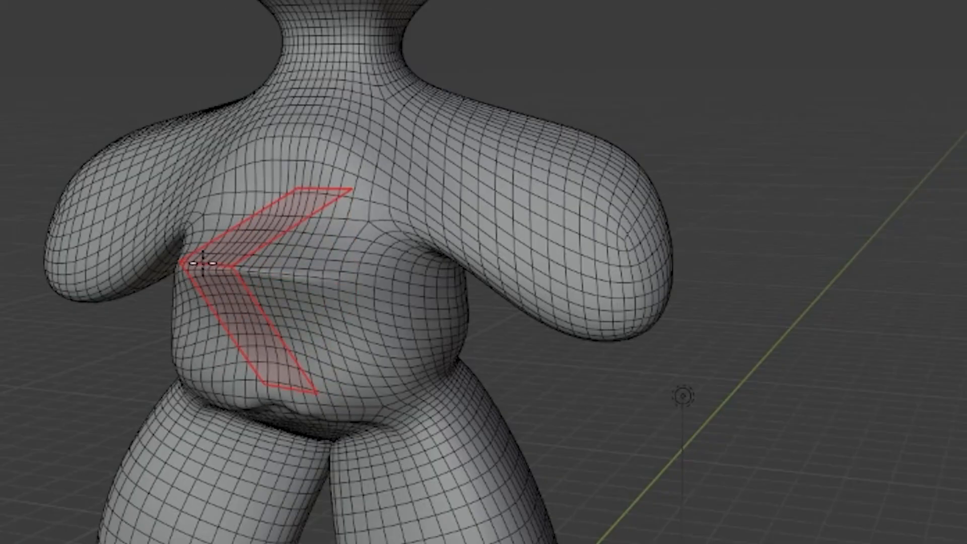
pyautogui.moveTo(648, 358); pyautogui.dragTo(451, 344, button='middle')
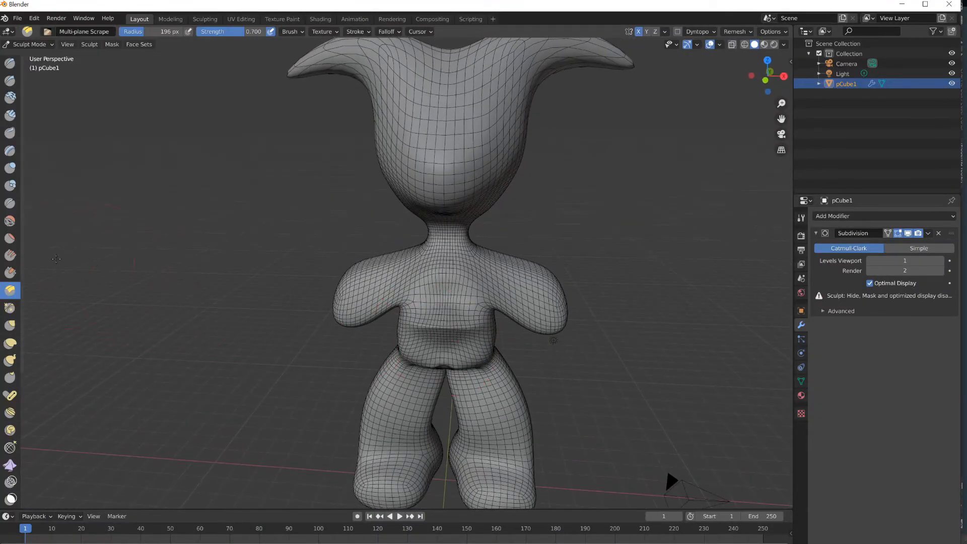
pyautogui.click(10, 223)
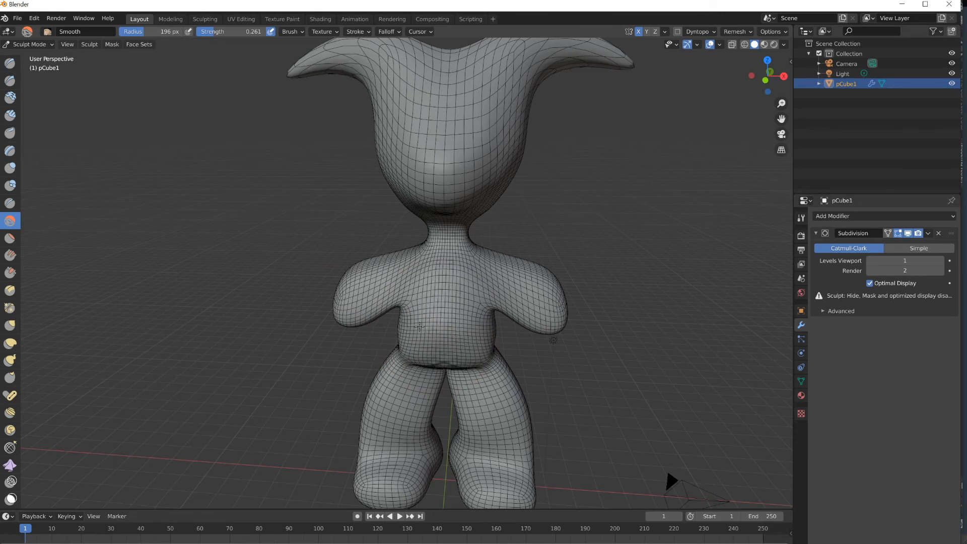
# Pinch the front of the critter's face into a pointed snout with the Pinch/Magnify brush
pyautogui.click(12, 310)
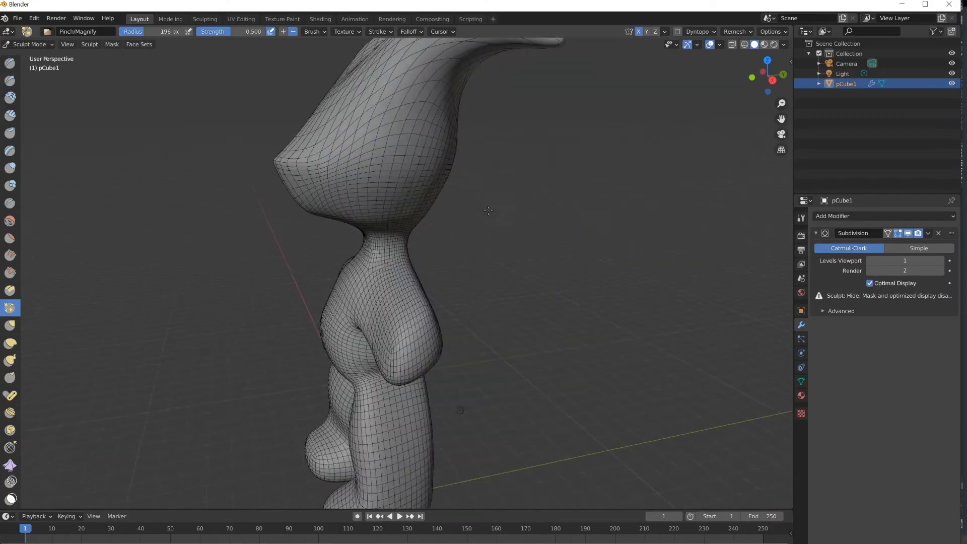
# Build up the sides of the critter's lower face into fuller cheeks with the Draw brush at 196 px radius and 0.500 strength
pyautogui.moveTo(488, 210); pyautogui.dragTo(581, 214, button='middle')
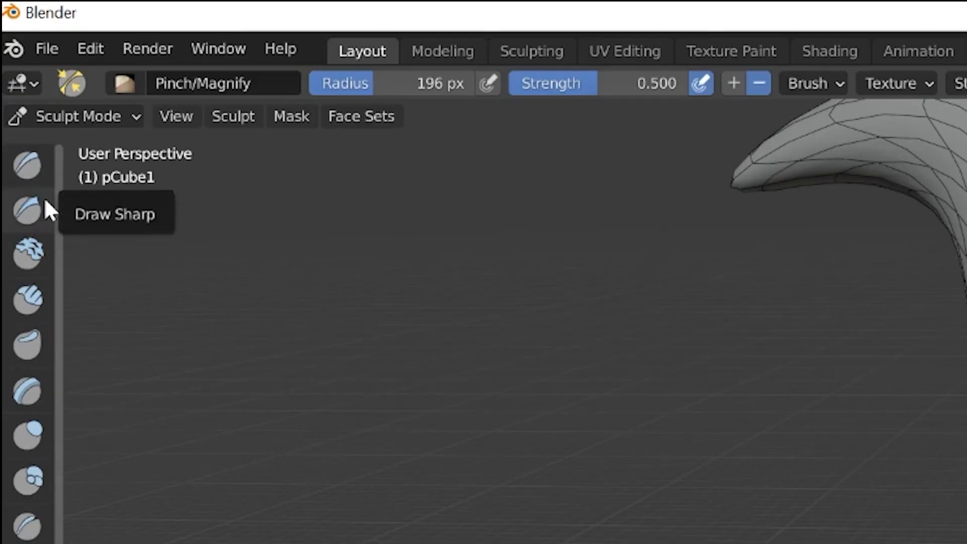
pyautogui.click(22, 169)
pyautogui.moveTo(524, 169); pyautogui.dragTo(449, 192, button='middle')
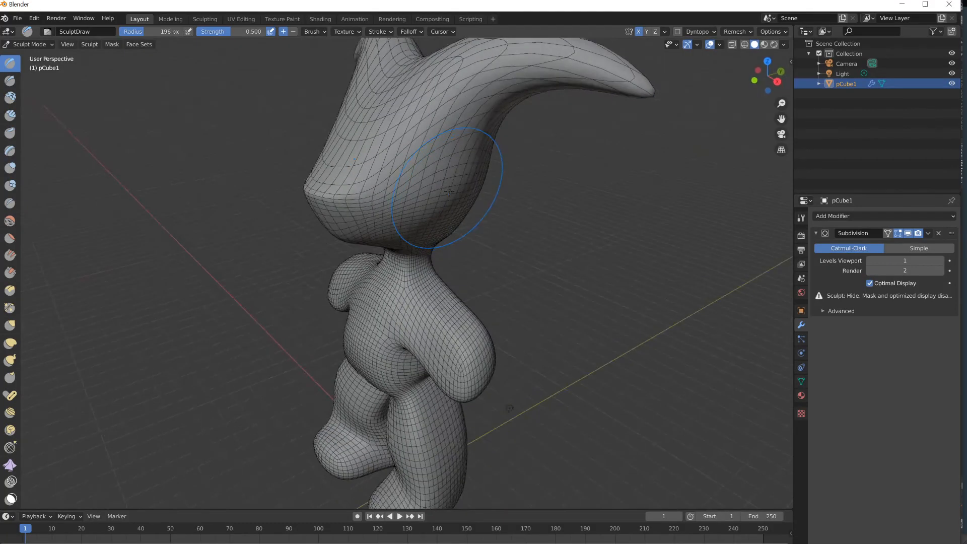
pyautogui.moveTo(494, 215); pyautogui.dragTo(285, 196, button='middle')
pyautogui.moveTo(414, 191)
pyautogui.mouseDown()
pyautogui.moveTo(450, 214)
pyautogui.moveTo(404, 210)
pyautogui.moveTo(420, 213)
pyautogui.mouseUp()
pyautogui.moveTo(446, 201)
pyautogui.mouseDown(button='middle')
pyautogui.moveTo(373, 213)
pyautogui.moveTo(345, 198)
pyautogui.mouseUp(button='middle')
pyautogui.moveTo(475, 250); pyautogui.dragTo(375, 219, button='middle')
pyautogui.moveTo(415, 193); pyautogui.dragTo(428, 200)
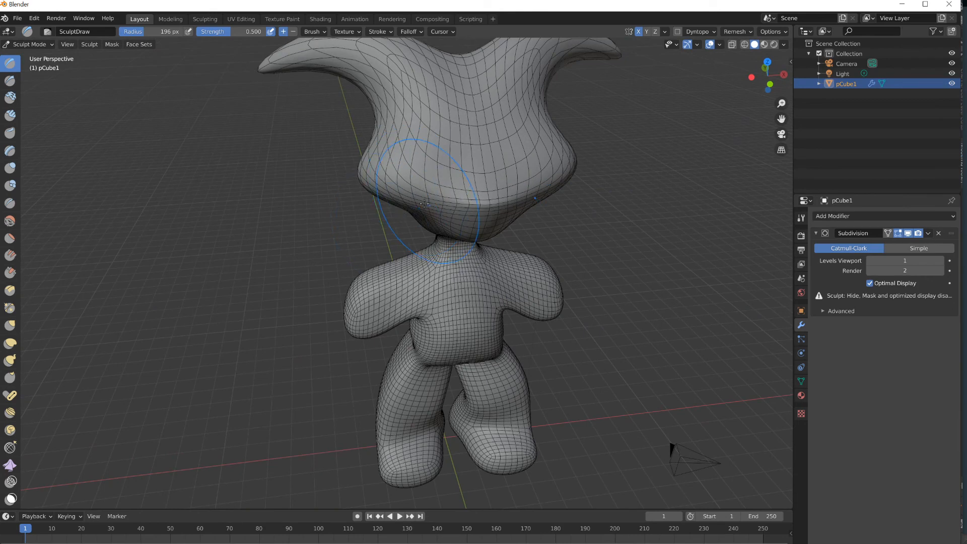
pyautogui.moveTo(427, 199)
pyautogui.mouseDown(button='middle')
pyautogui.moveTo(506, 186)
pyautogui.moveTo(436, 188)
pyautogui.moveTo(445, 183)
pyautogui.moveTo(421, 177)
pyautogui.mouseUp(button='middle')
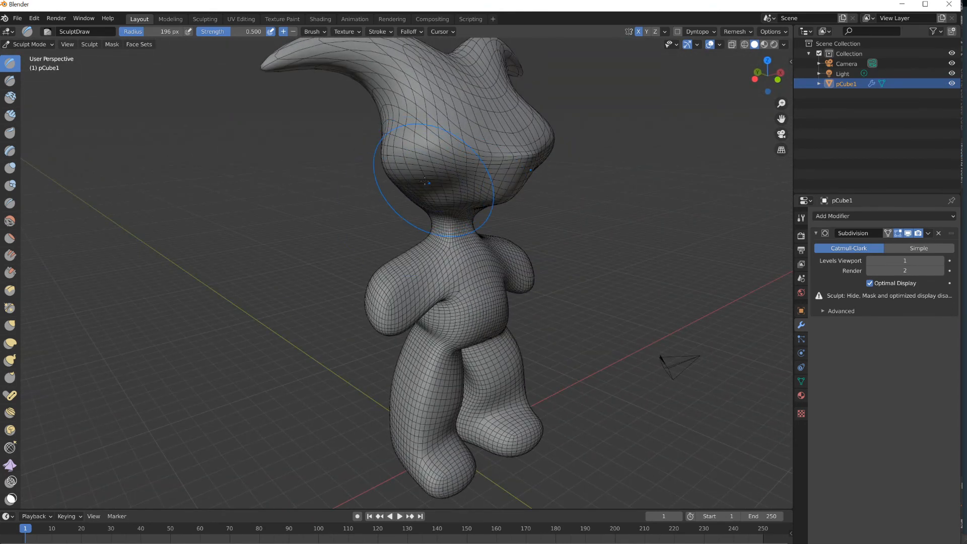
pyautogui.moveTo(410, 217); pyautogui.dragTo(435, 221, button='middle')
# Soften the cheeks and underside of the face with the Smooth brush at 196 px radius and 0.261 strength
pyautogui.press('s')
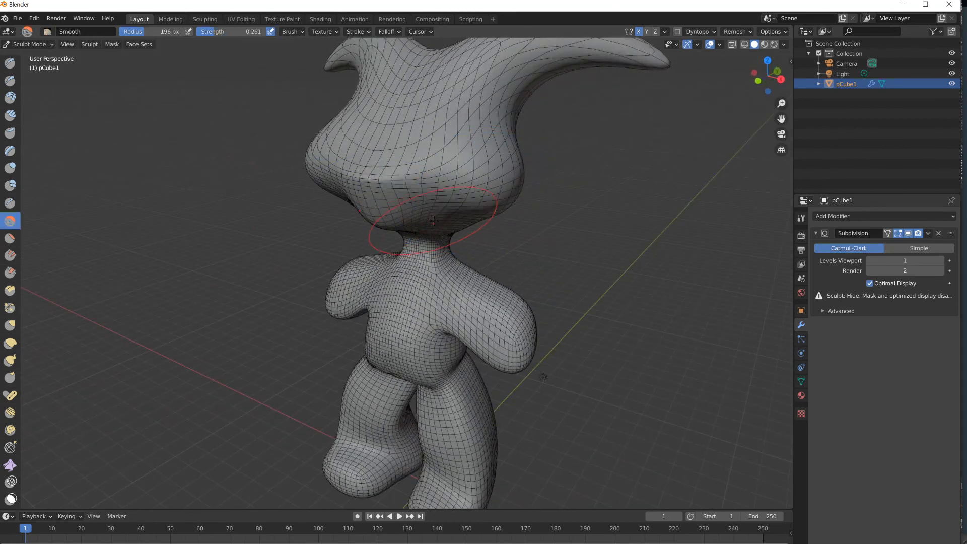
pyautogui.moveTo(469, 173)
pyautogui.mouseDown(button='middle')
pyautogui.moveTo(376, 233)
pyautogui.moveTo(421, 226)
pyautogui.mouseUp(button='middle')
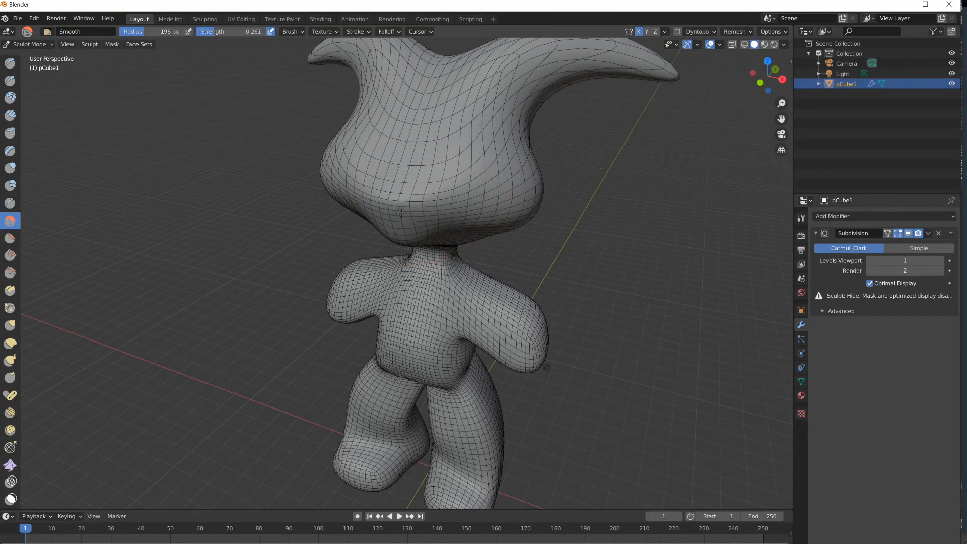
pyautogui.moveTo(442, 222); pyautogui.dragTo(358, 170, button='middle')
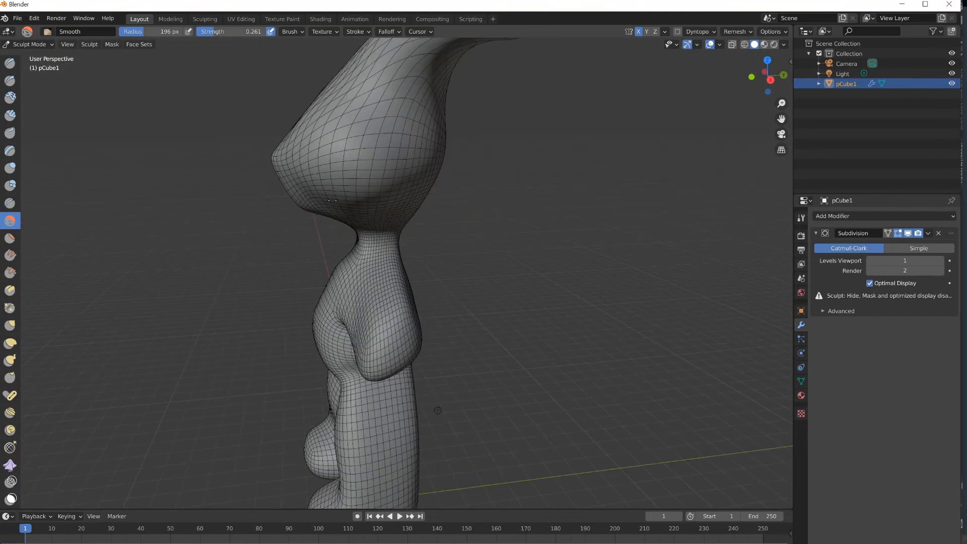
pyautogui.moveTo(333, 201)
pyautogui.mouseDown(button='middle')
pyautogui.moveTo(433, 197)
pyautogui.moveTo(407, 151)
pyautogui.mouseUp(button='middle')
# Set the Draw brush to 56 px radius and 0.358 strength for finer work on the head
pyautogui.click(10, 63)
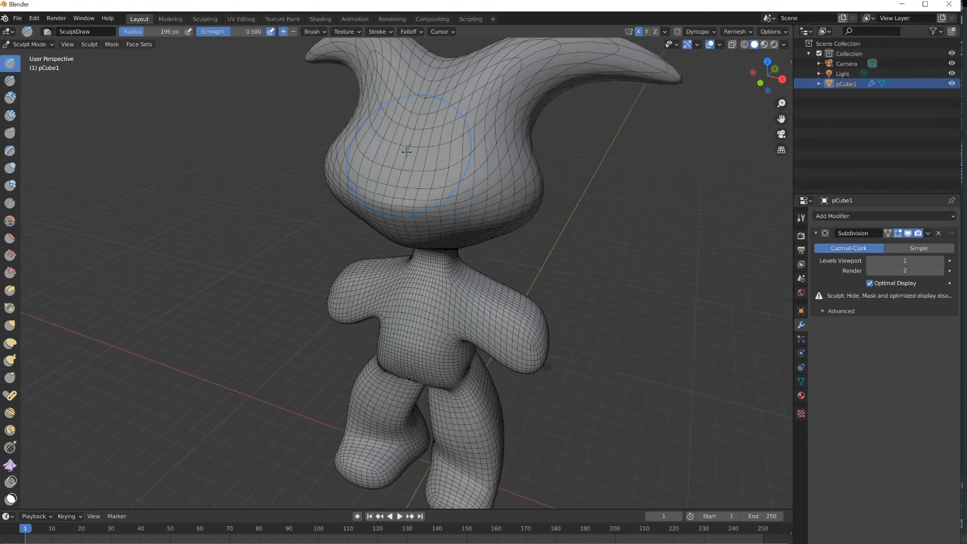
pyautogui.press('f')
pyautogui.click(355, 172)
pyautogui.hotkey('shift', 'f')
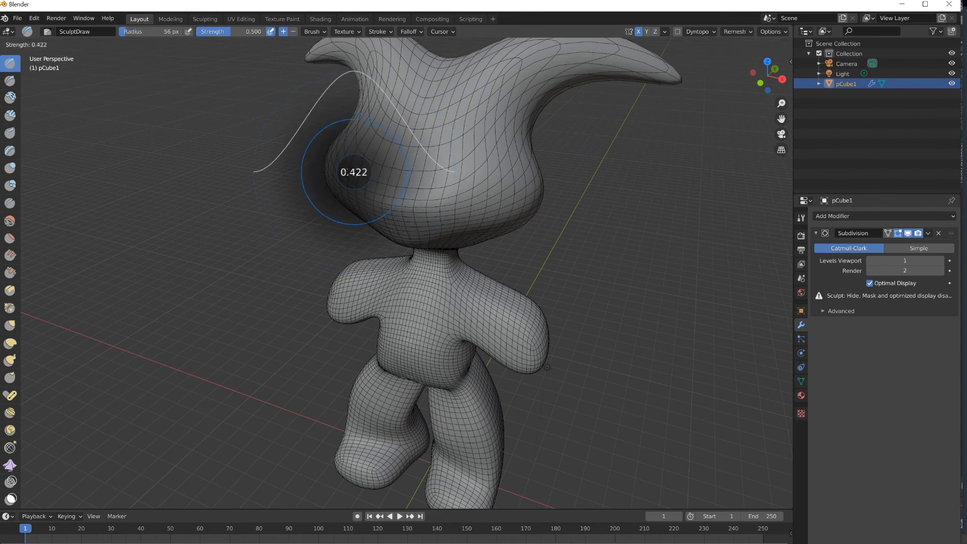
pyautogui.click(348, 173)
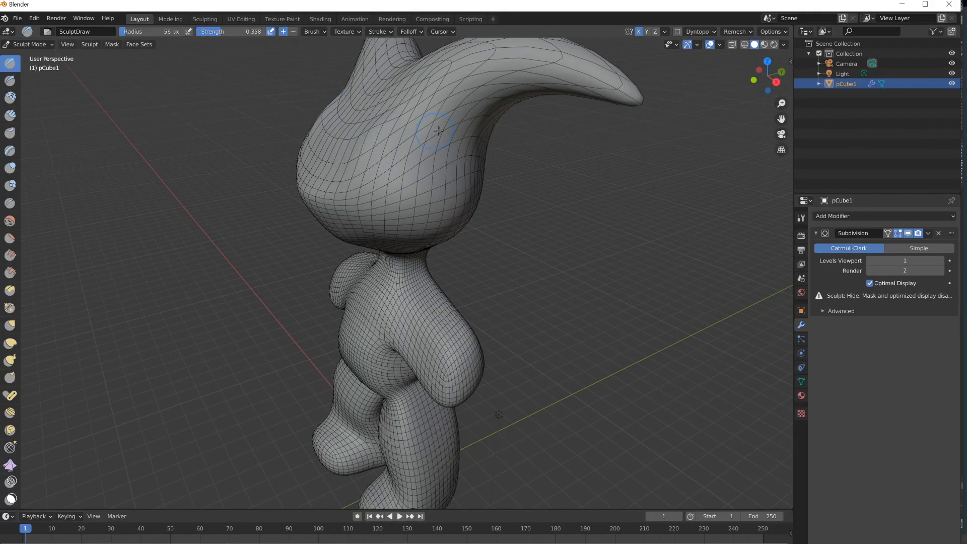
pyautogui.moveTo(439, 131); pyautogui.dragTo(251, 162, button='middle')
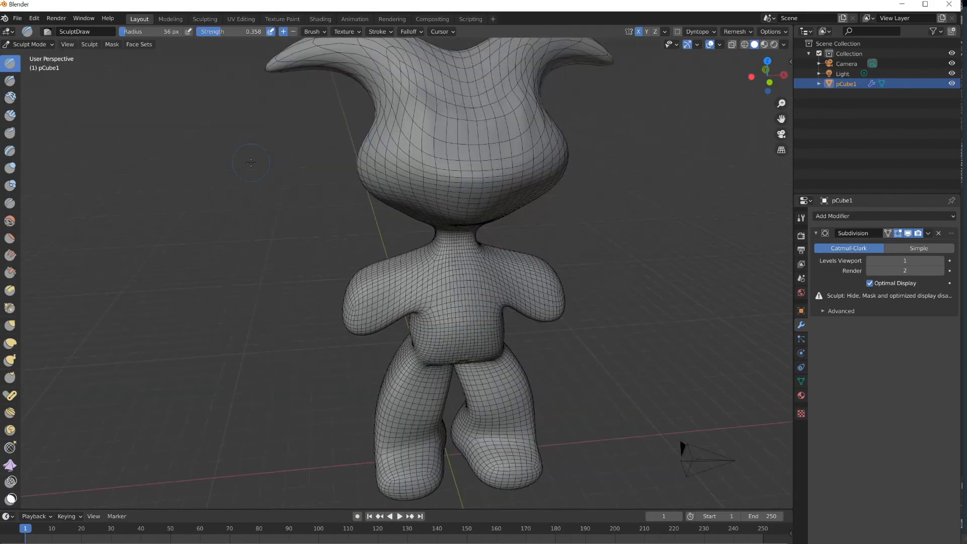
# Switch to the Smooth brush at 56 px radius and 0.261 strength to even out the head's surface
pyautogui.click(10, 220)
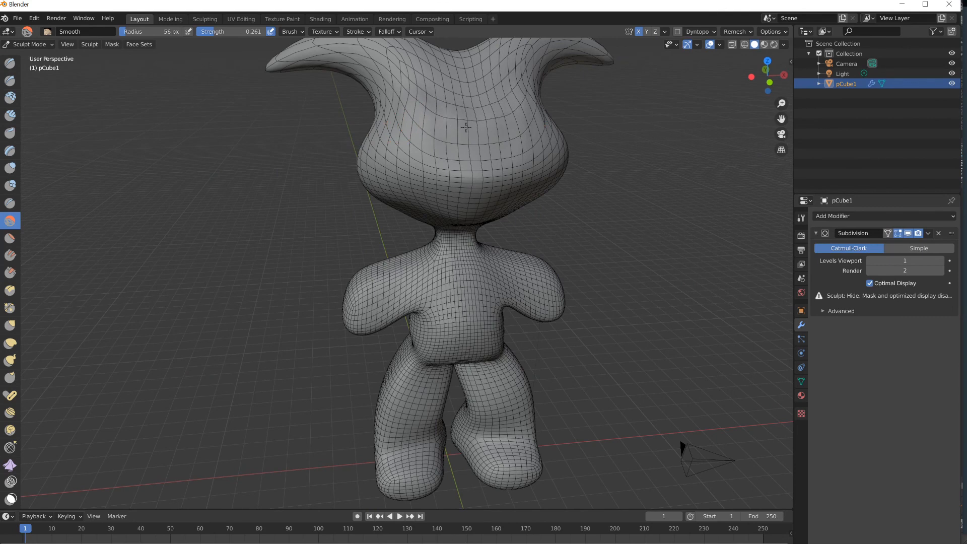
pyautogui.moveTo(408, 123); pyautogui.dragTo(498, 180, button='middle')
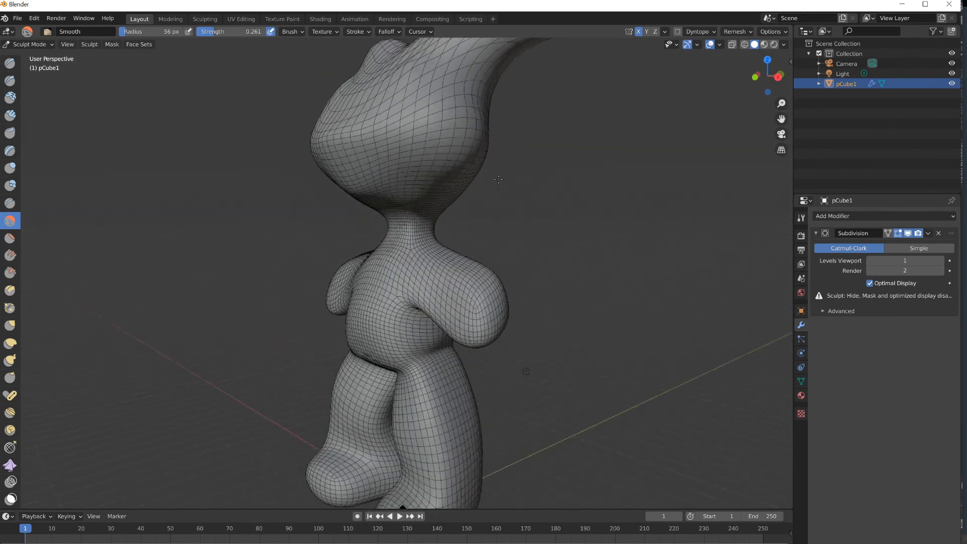